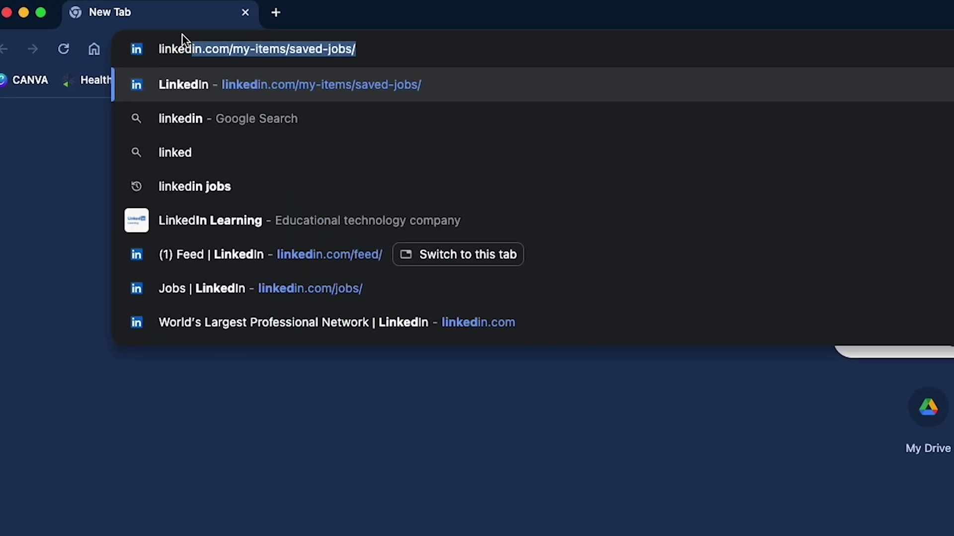
Load the LinkedIn saved-jobs page and scroll through your own posts
{"action": "key", "text": "Return"}
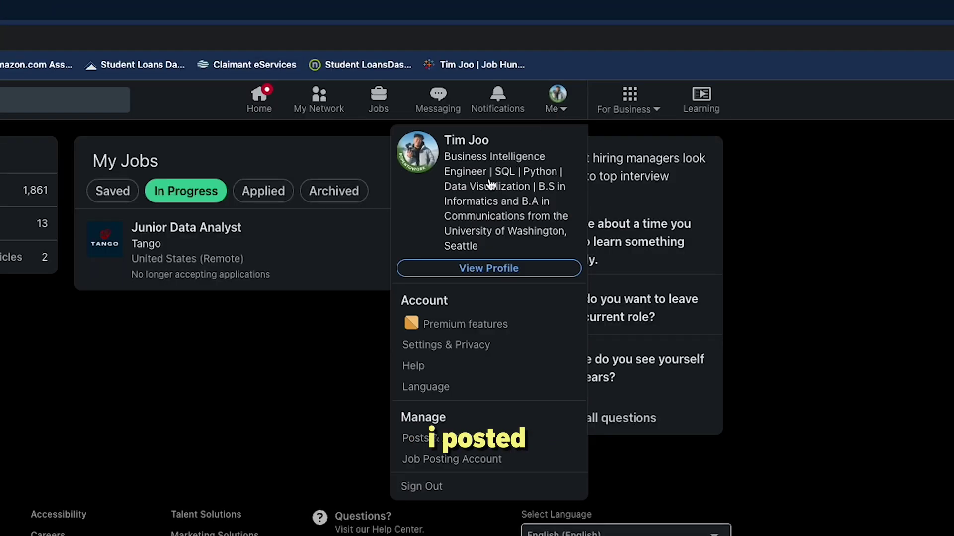
{"action": "left_click", "coordinate": [491, 184]}
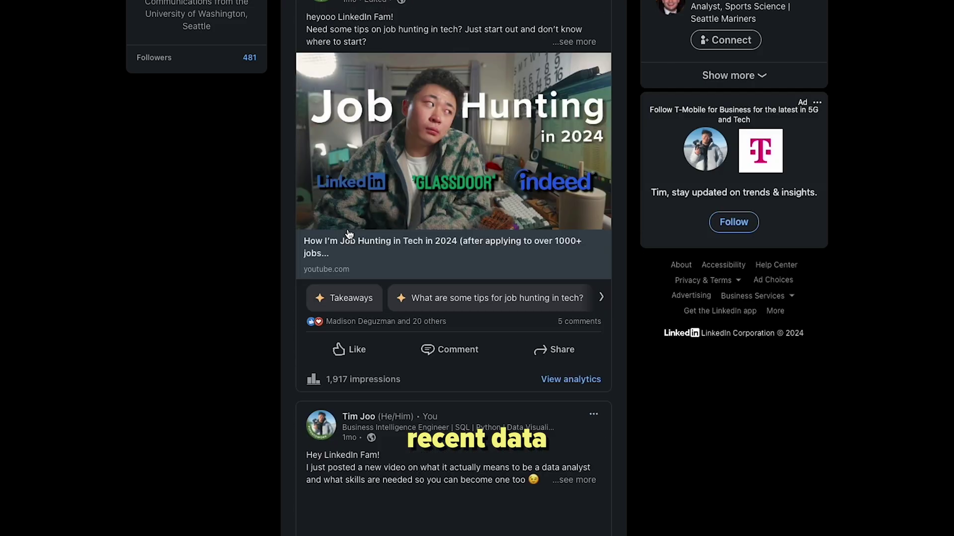
{"action": "scroll", "coordinate": [349, 233], "scroll_direction": "down", "scroll_amount": 10}
{"action": "scroll", "coordinate": [363, 211], "scroll_direction": "down", "scroll_amount": 3}
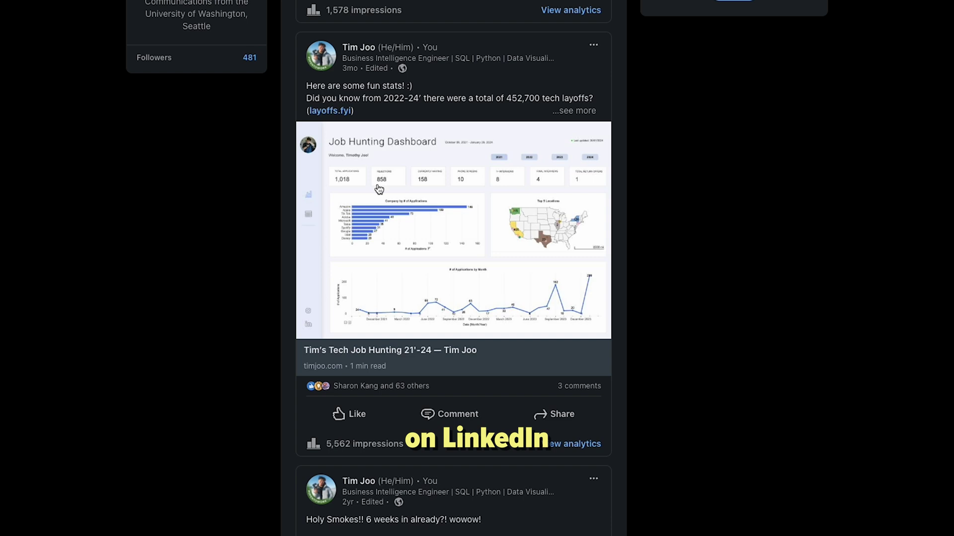
{"action": "scroll", "coordinate": [531, 91], "scroll_direction": "down", "scroll_amount": 1}
Open the Job Hunting Dashboard post in full and scroll down to its website link
{"action": "left_click", "coordinate": [531, 92]}
{"action": "scroll", "coordinate": [30, 261], "scroll_direction": "down", "scroll_amount": 10}
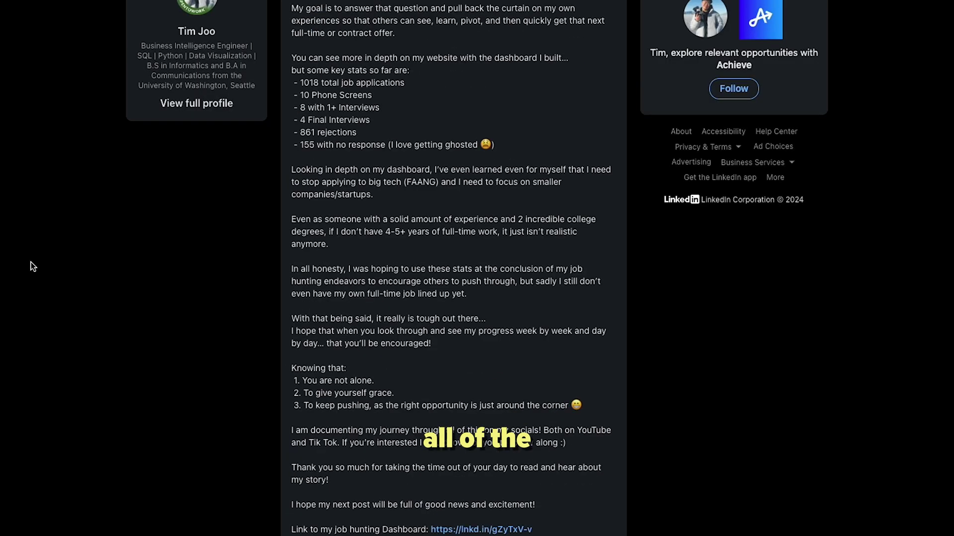
{"action": "scroll", "coordinate": [31, 261], "scroll_direction": "down", "scroll_amount": 2}
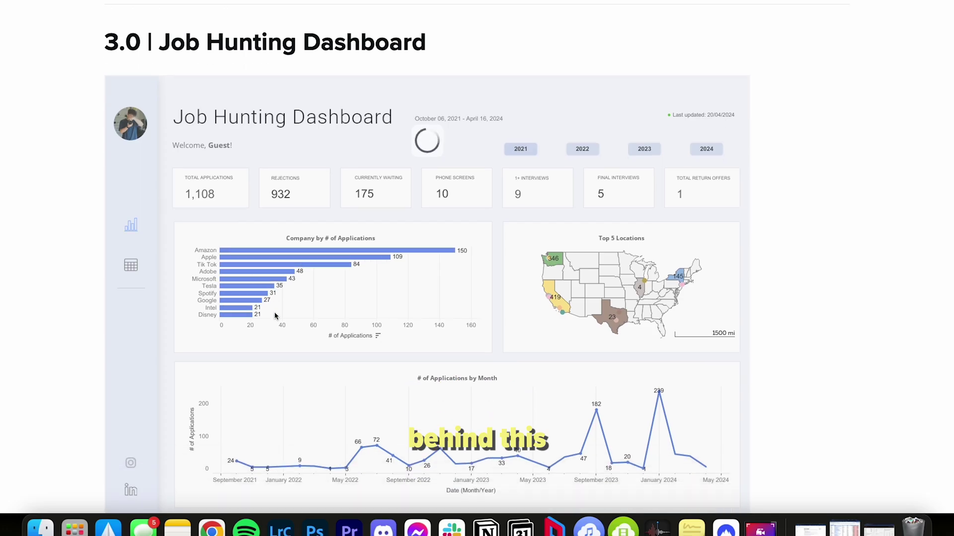
{"action": "scroll", "coordinate": [274, 316], "scroll_direction": "down", "scroll_amount": 3}
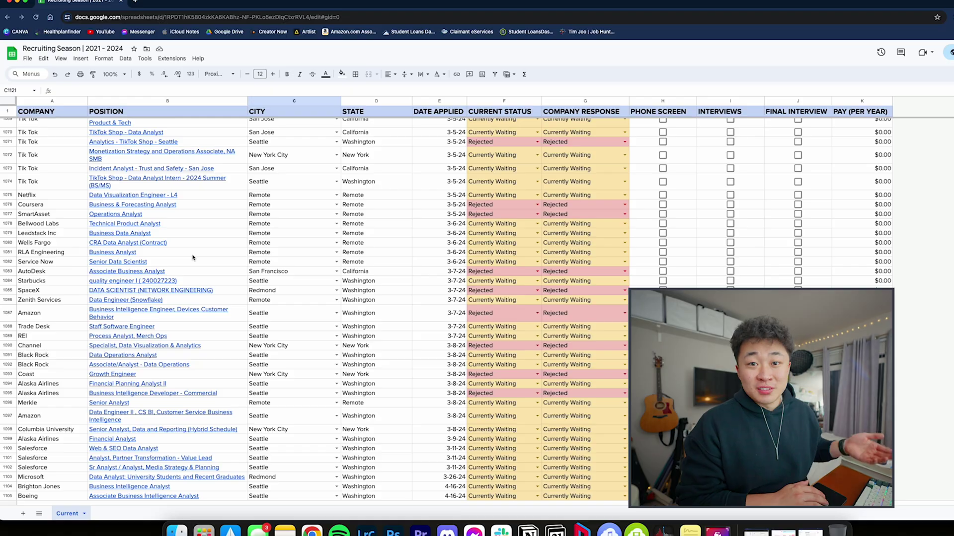
Scroll through the logged job-application rows in the Recruiting Season tracker
{"action": "scroll", "coordinate": [187, 233], "scroll_direction": "up", "scroll_amount": 10}
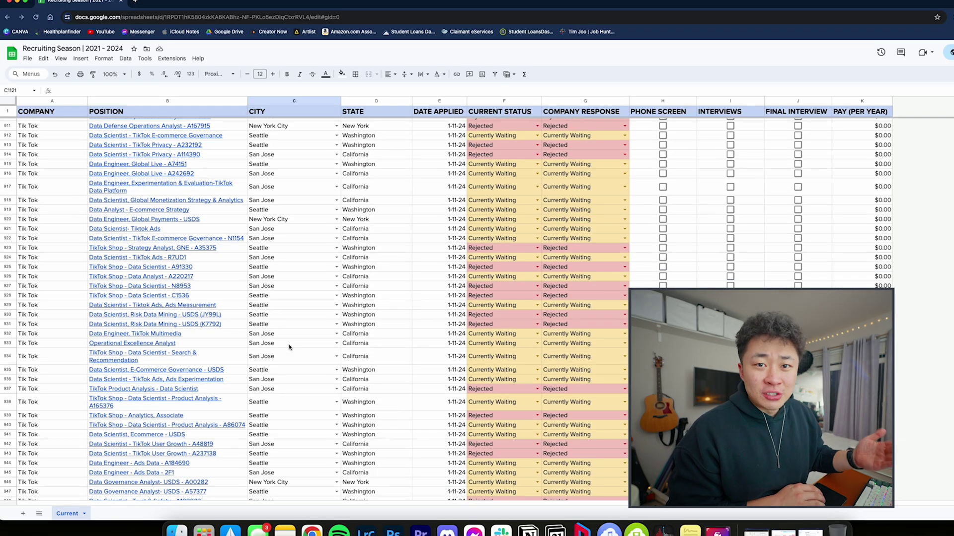
{"action": "scroll", "coordinate": [290, 347], "scroll_direction": "down", "scroll_amount": 20}
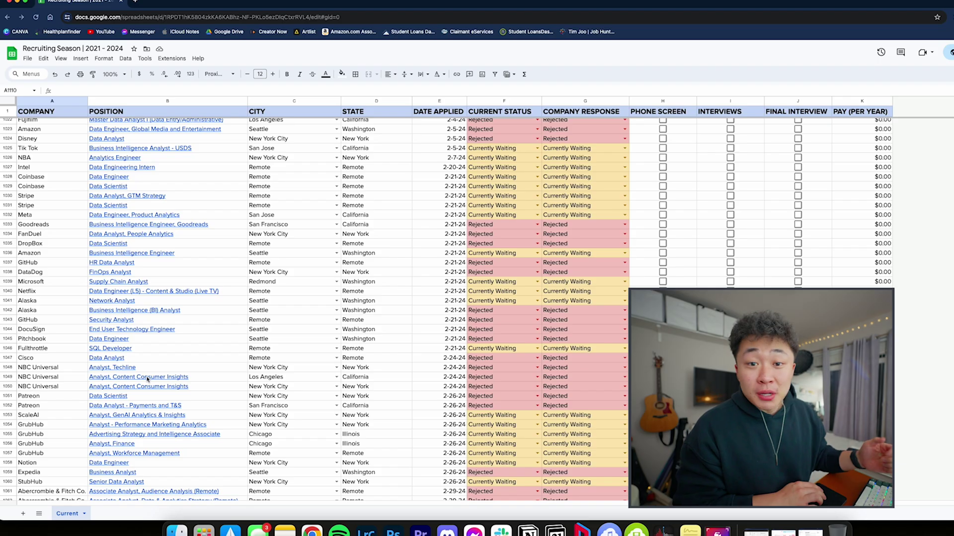
{"action": "scroll", "coordinate": [147, 379], "scroll_direction": "down", "scroll_amount": 6}
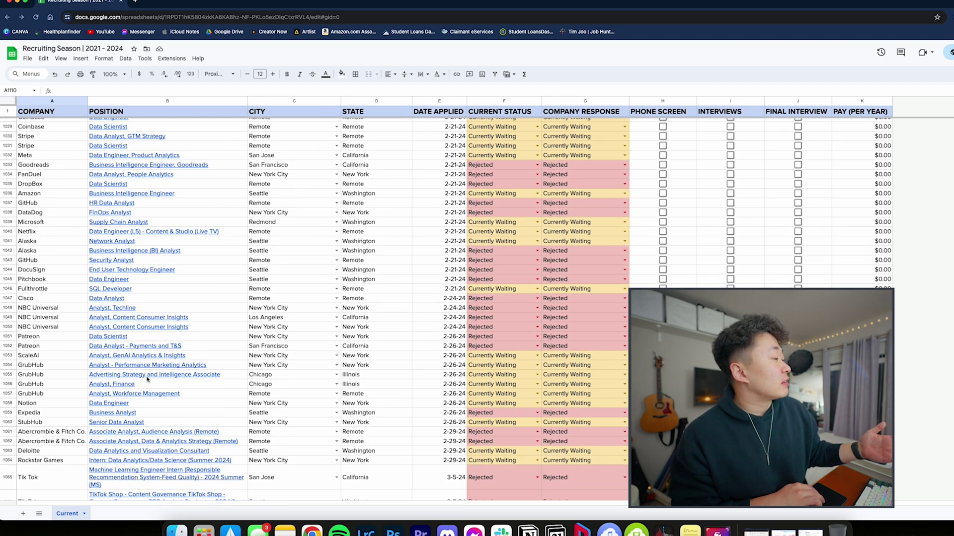
{"action": "scroll", "coordinate": [147, 380], "scroll_direction": "down", "scroll_amount": 7}
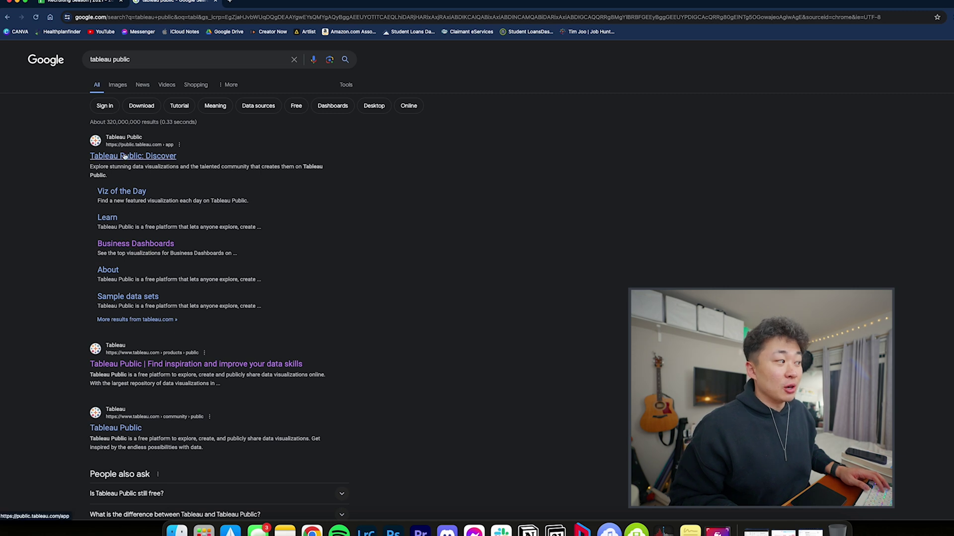
Browse Tableau Public Discover's Trending dashboards, checking The Price of Prosperity card's link options
{"action": "left_click", "coordinate": [125, 156]}
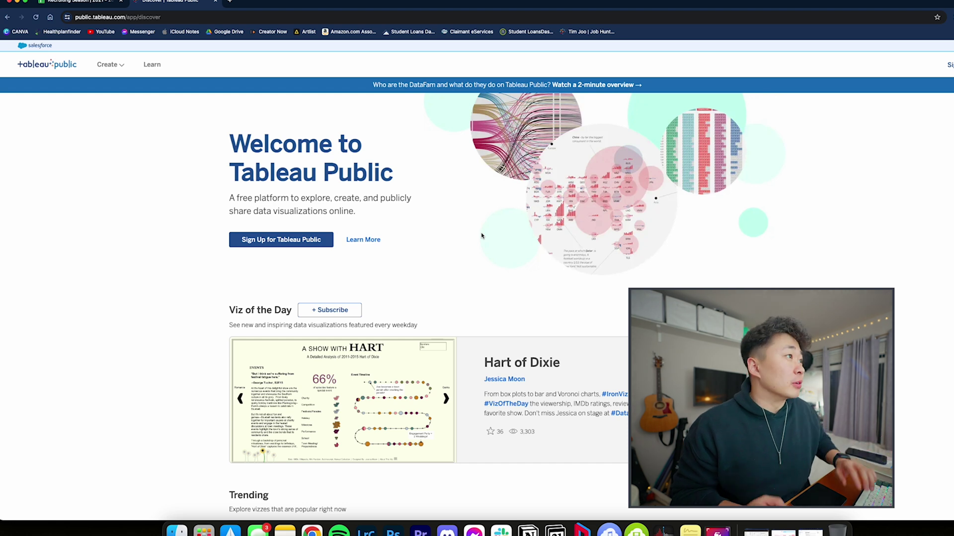
{"action": "scroll", "coordinate": [170, 325], "scroll_direction": "down", "scroll_amount": 4}
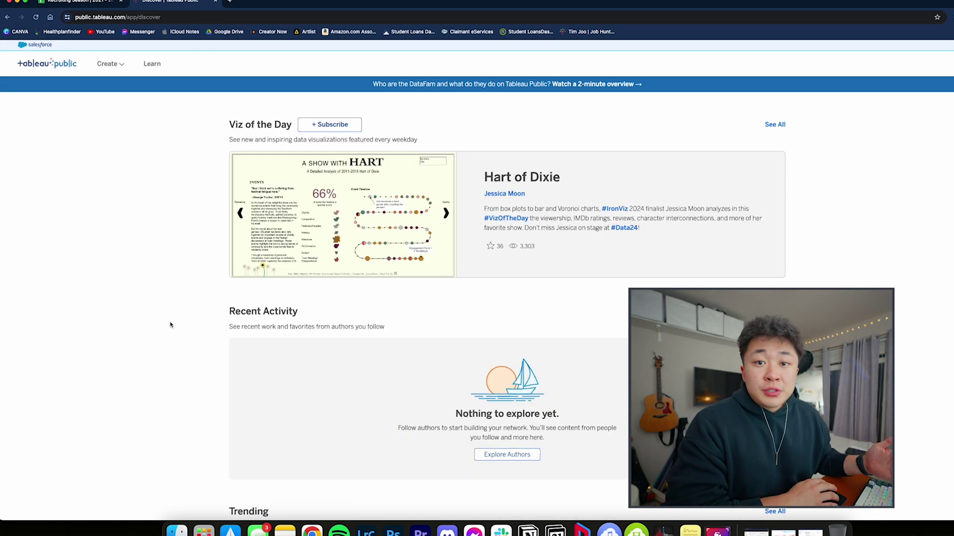
{"action": "scroll", "coordinate": [171, 325], "scroll_direction": "down", "scroll_amount": 7}
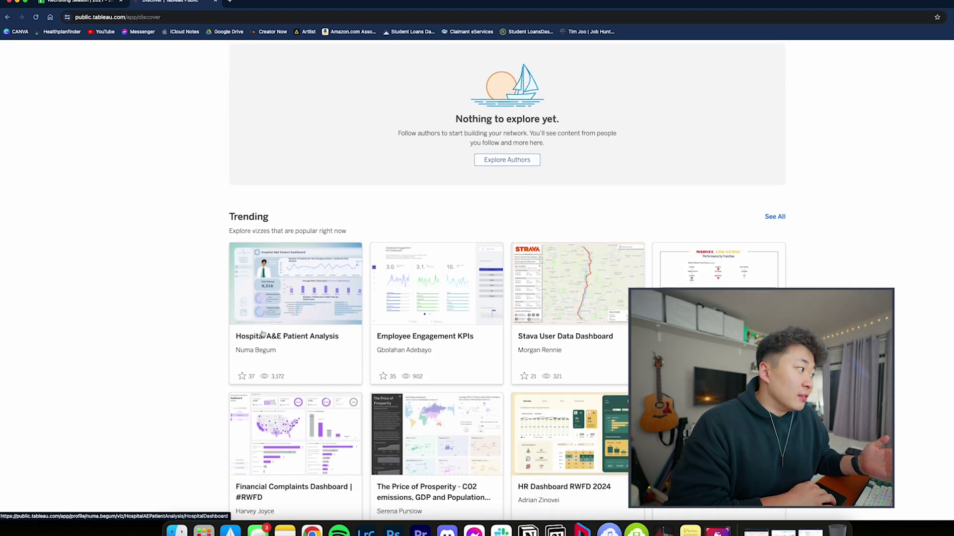
{"action": "scroll", "coordinate": [262, 333], "scroll_direction": "down", "scroll_amount": 5}
{"action": "scroll", "coordinate": [418, 333], "scroll_direction": "up", "scroll_amount": 2}
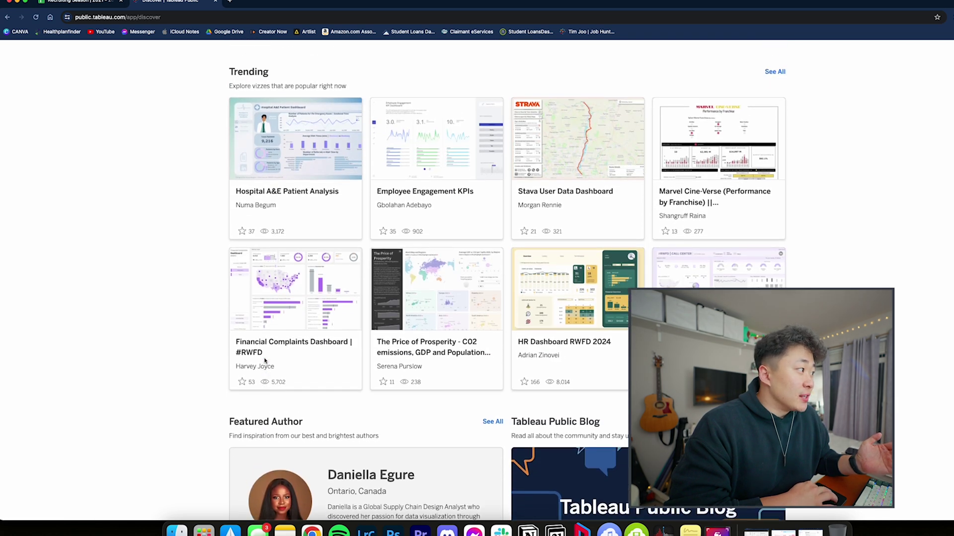
{"action": "right_click", "coordinate": [422, 339]}
{"action": "left_click", "coordinate": [281, 380]}
{"action": "scroll", "coordinate": [282, 380], "scroll_direction": "down", "scroll_amount": 1}
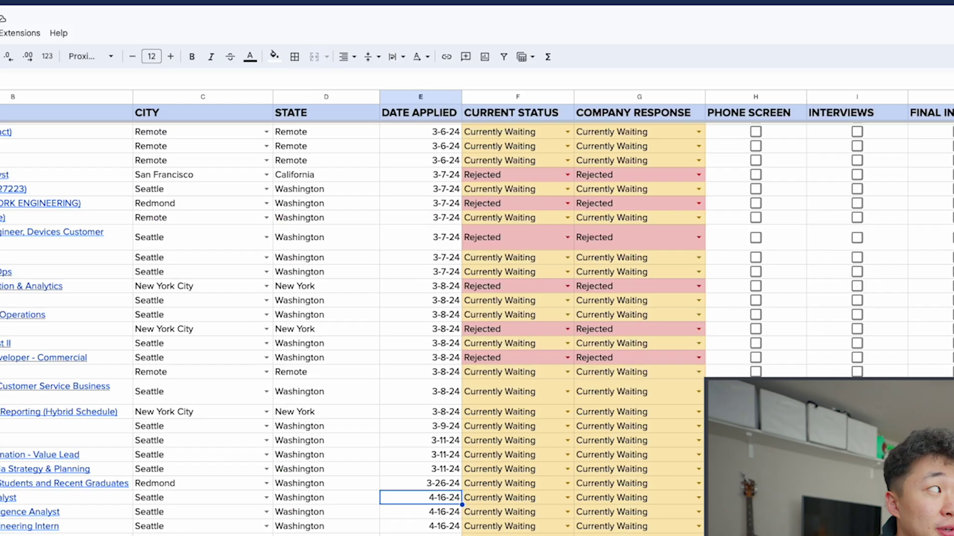
Review the tracker's Date Applied and Company columns, selecting the RLA Engineering cell
{"action": "scroll", "coordinate": [405, 220], "scroll_direction": "up", "scroll_amount": 3}
{"action": "left_click", "coordinate": [427, 211]}
{"action": "scroll", "coordinate": [426, 199], "scroll_direction": "down", "scroll_amount": 2}
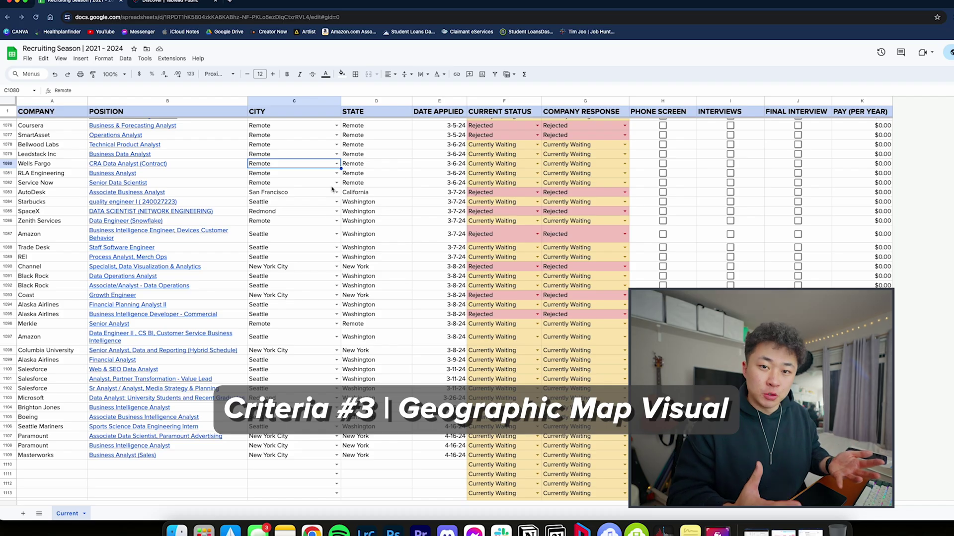
{"action": "left_click", "coordinate": [29, 173]}
{"action": "scroll", "coordinate": [28, 174], "scroll_direction": "up", "scroll_amount": 1}
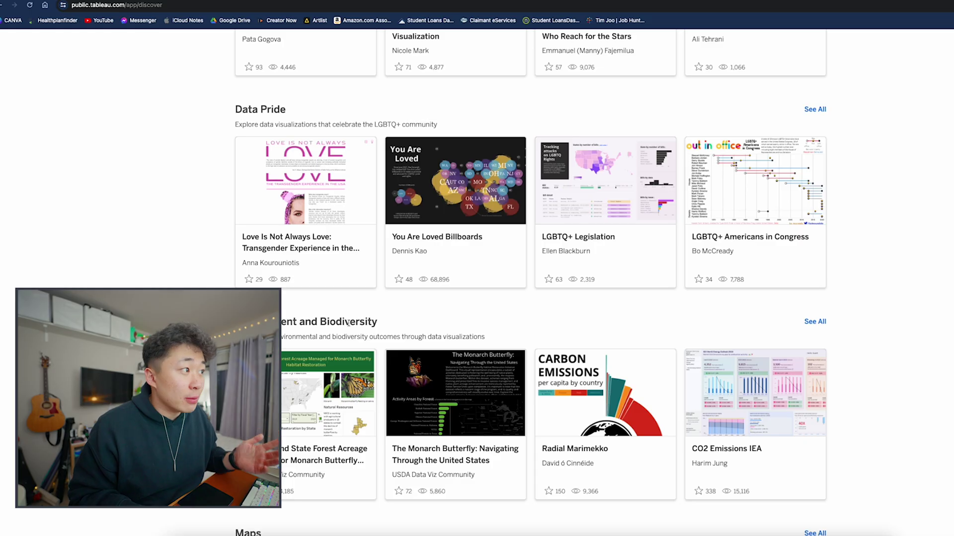
Show all Trending visualizations and open the Minesweeper viz in a new window
{"action": "scroll", "coordinate": [624, 320], "scroll_direction": "up", "scroll_amount": 1}
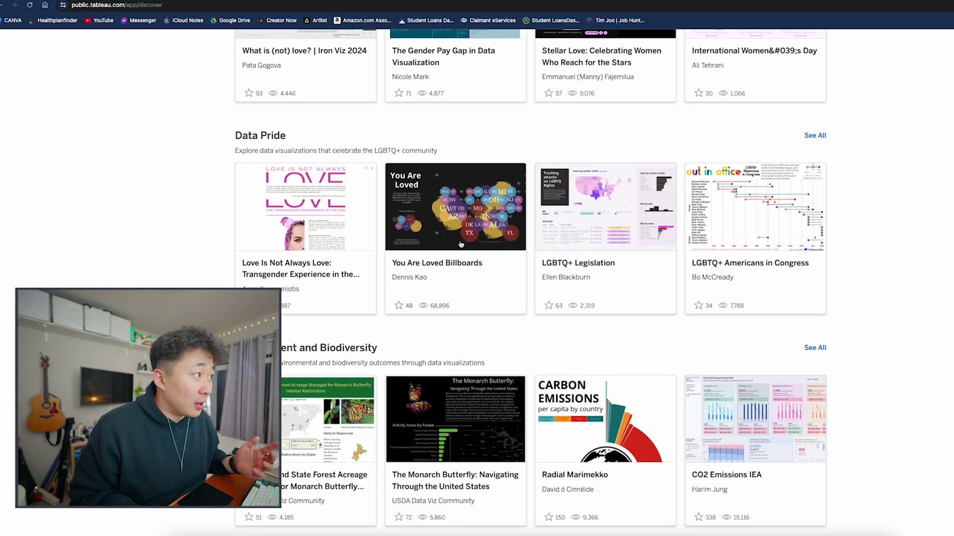
{"action": "scroll", "coordinate": [538, 411], "scroll_direction": "up", "scroll_amount": 3}
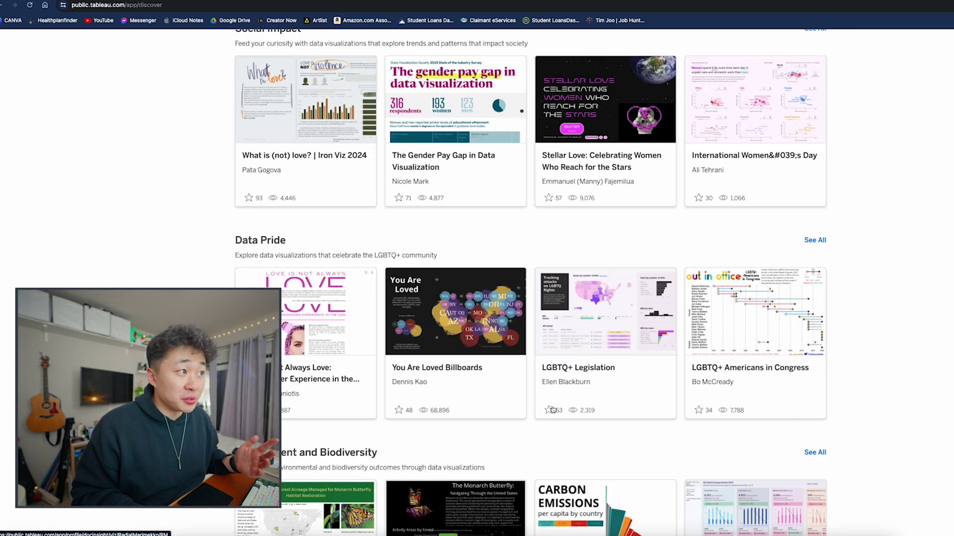
{"action": "scroll", "coordinate": [447, 358], "scroll_direction": "down", "scroll_amount": 10}
{"action": "scroll", "coordinate": [447, 357], "scroll_direction": "up", "scroll_amount": 7}
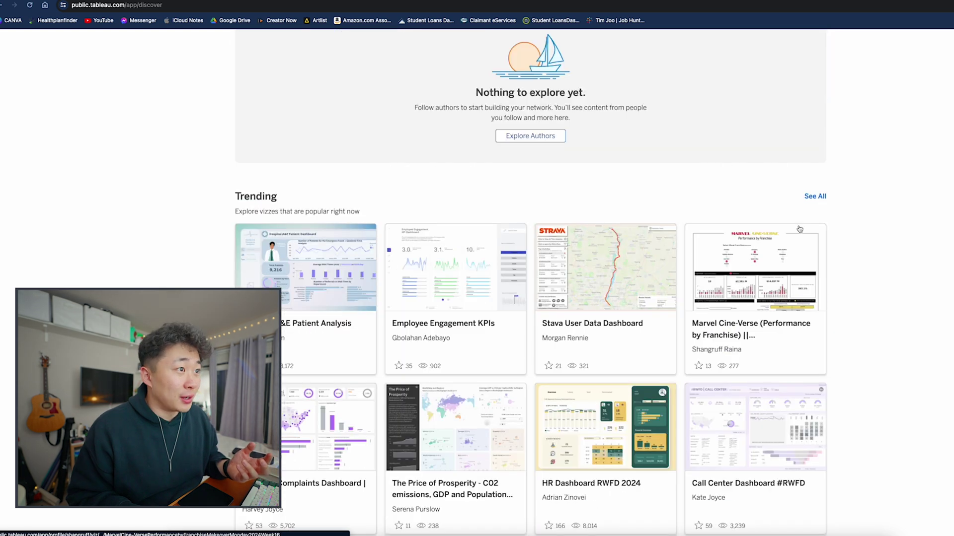
{"action": "left_click", "coordinate": [813, 196]}
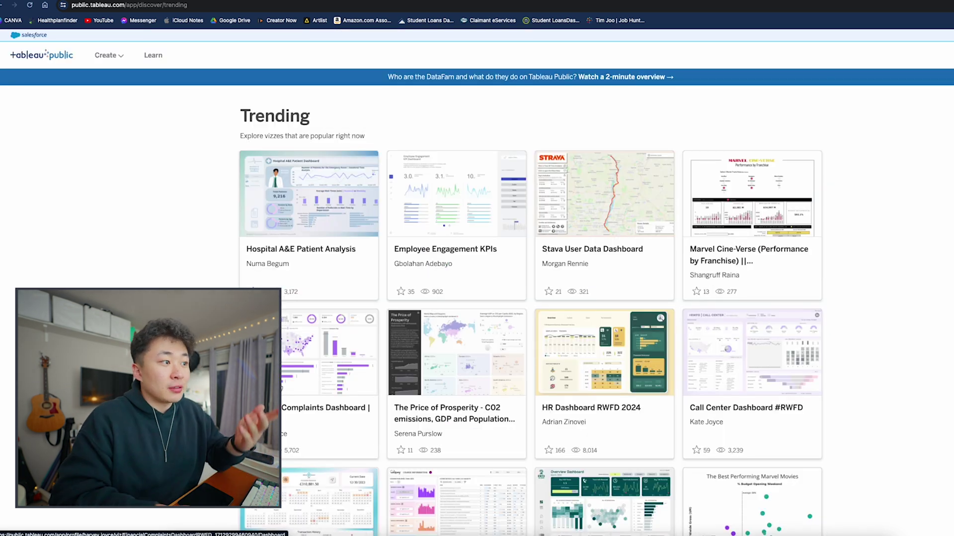
{"action": "right_click", "coordinate": [693, 408]}
{"action": "scroll", "coordinate": [646, 387], "scroll_direction": "down", "scroll_amount": 5}
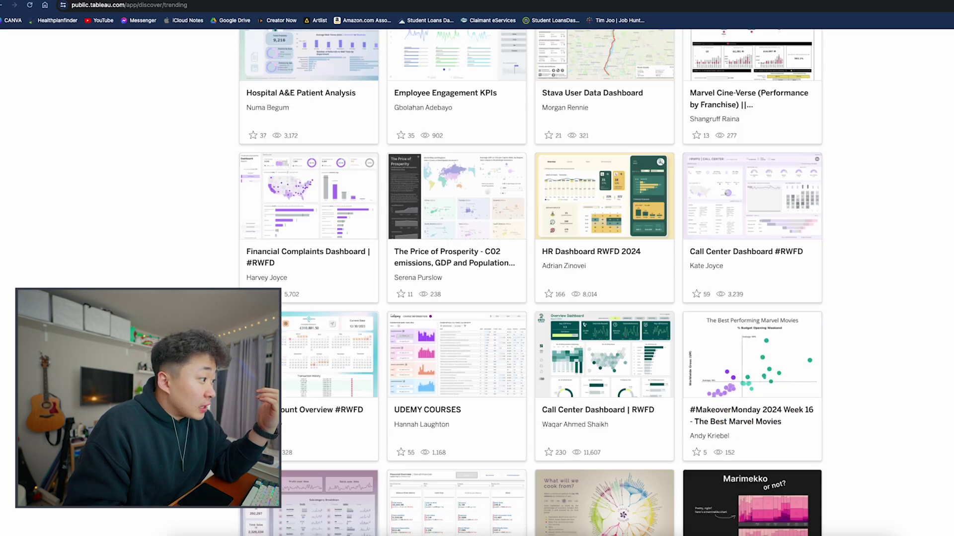
{"action": "right_click", "coordinate": [634, 332]}
{"action": "scroll", "coordinate": [432, 423], "scroll_direction": "down", "scroll_amount": 5}
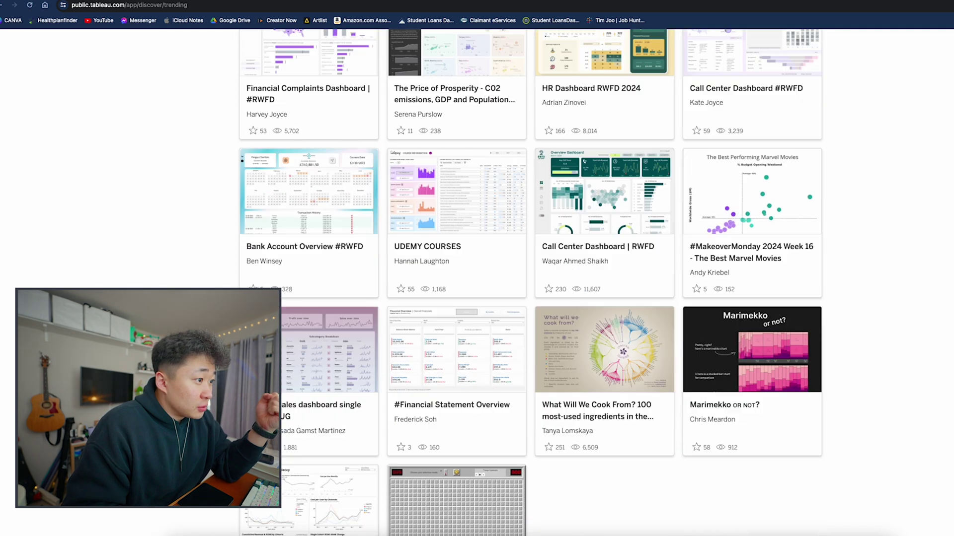
{"action": "right_click", "coordinate": [437, 442]}
{"action": "left_click", "coordinate": [466, 405]}
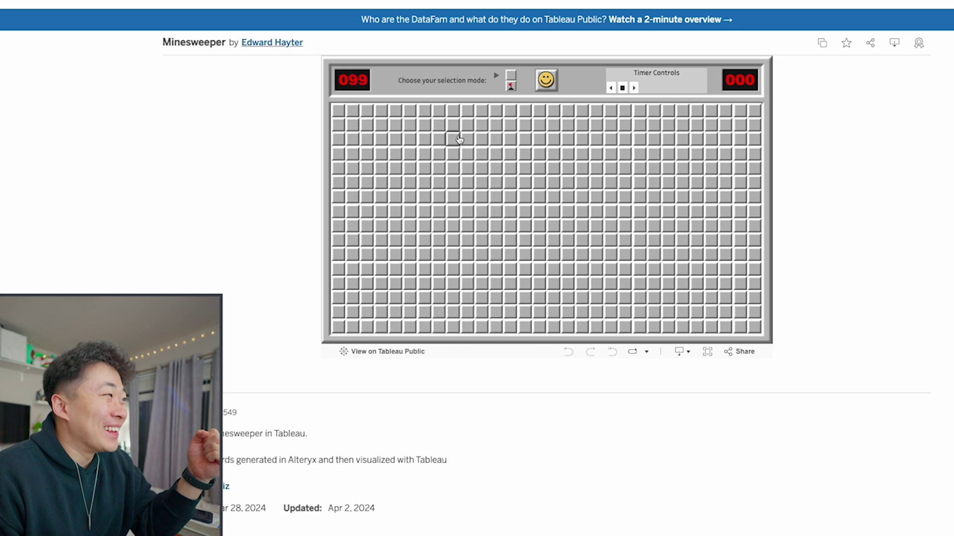
Uncover several cells on the Minesweeper board, then scroll down the viz page
{"action": "left_click", "coordinate": [507, 140]}
{"action": "left_click", "coordinate": [681, 214]}
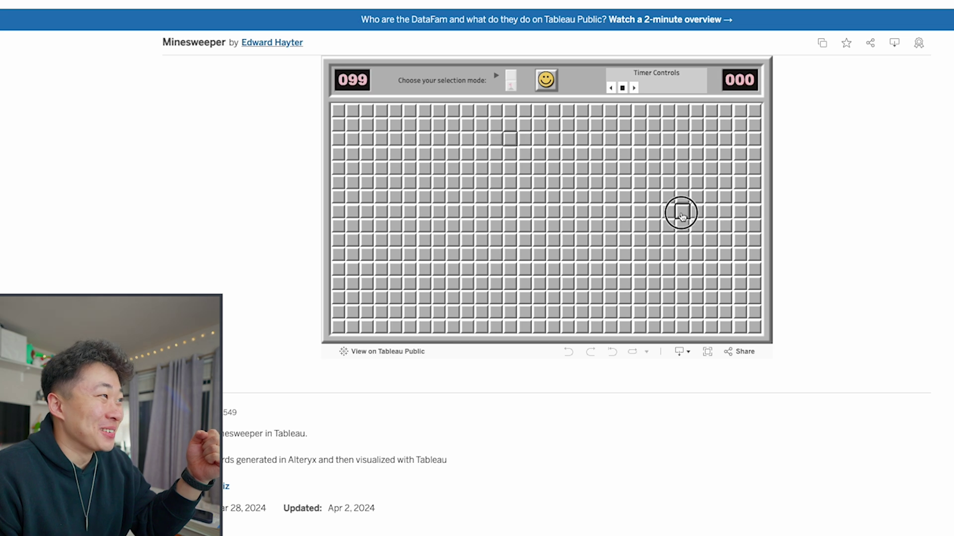
{"action": "left_click", "coordinate": [452, 269]}
{"action": "left_click", "coordinate": [352, 196]}
{"action": "left_click", "coordinate": [581, 225]}
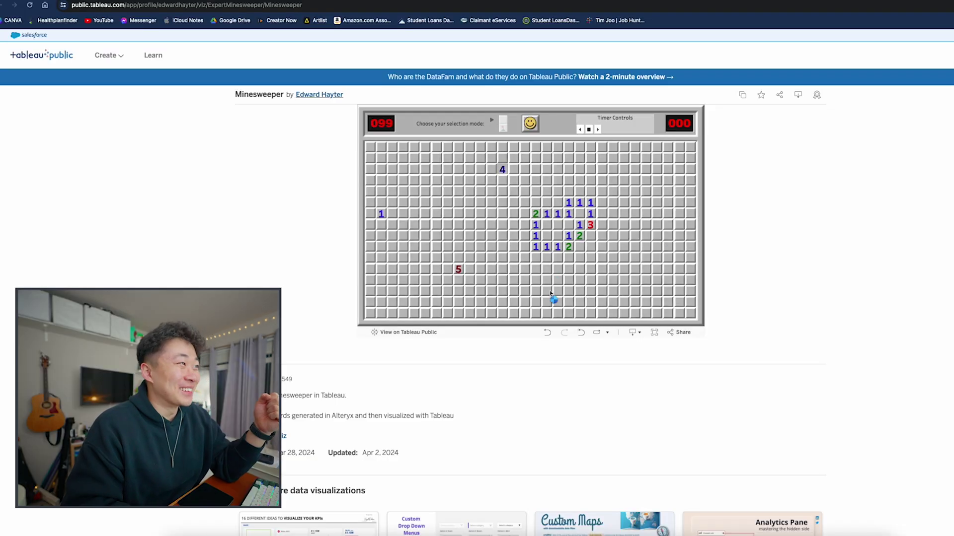
{"action": "left_click", "coordinate": [606, 287]}
{"action": "left_click", "coordinate": [502, 225]}
{"action": "scroll", "coordinate": [532, 223], "scroll_direction": "down", "scroll_amount": 4}
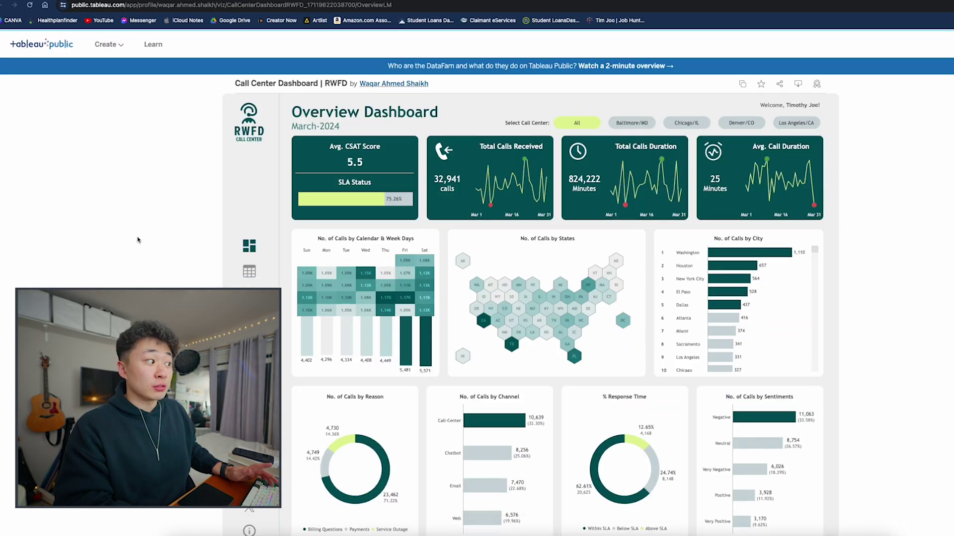
{"action": "scroll", "coordinate": [137, 240], "scroll_direction": "down", "scroll_amount": 1}
{"action": "scroll", "coordinate": [290, 207], "scroll_direction": "up", "scroll_amount": 1}
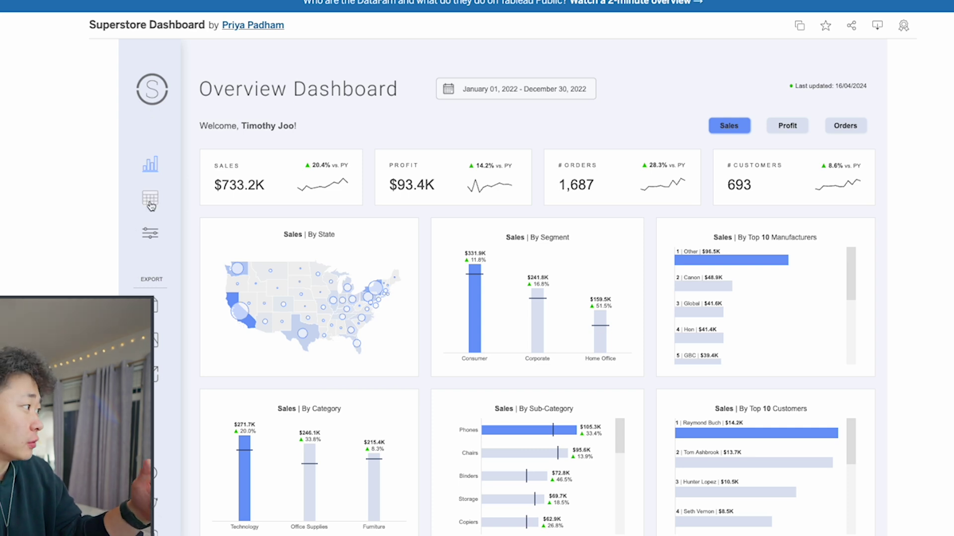
{"action": "left_click", "coordinate": [148, 221]}
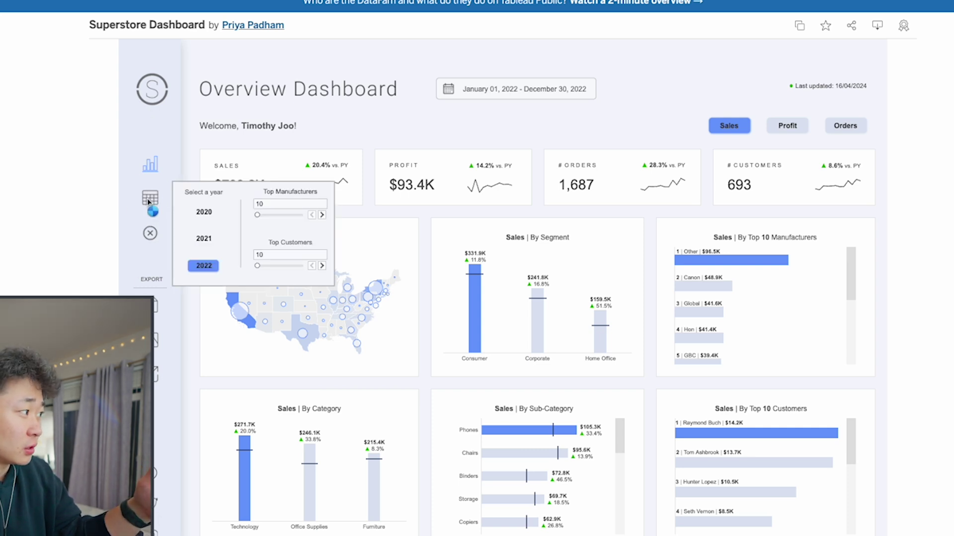
{"action": "left_click", "coordinate": [148, 198]}
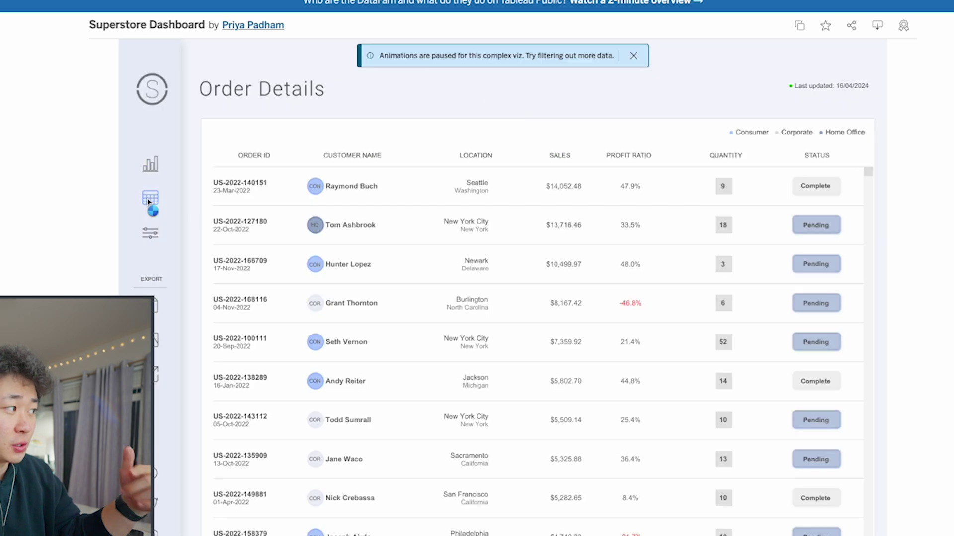
{"action": "left_click", "coordinate": [150, 169]}
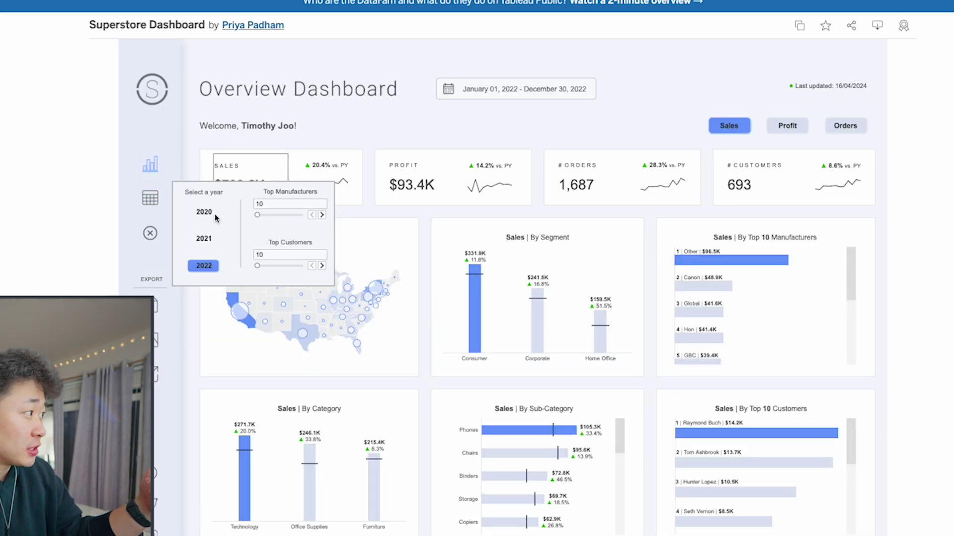
{"action": "left_click", "coordinate": [152, 234]}
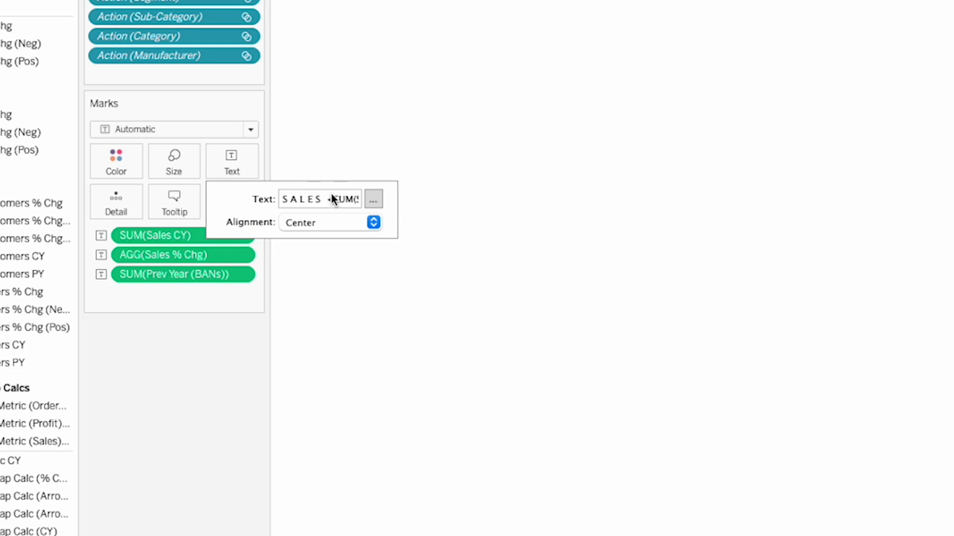
Open the Edit Label dialog for the SALES KPI text
{"action": "left_click", "coordinate": [374, 199]}
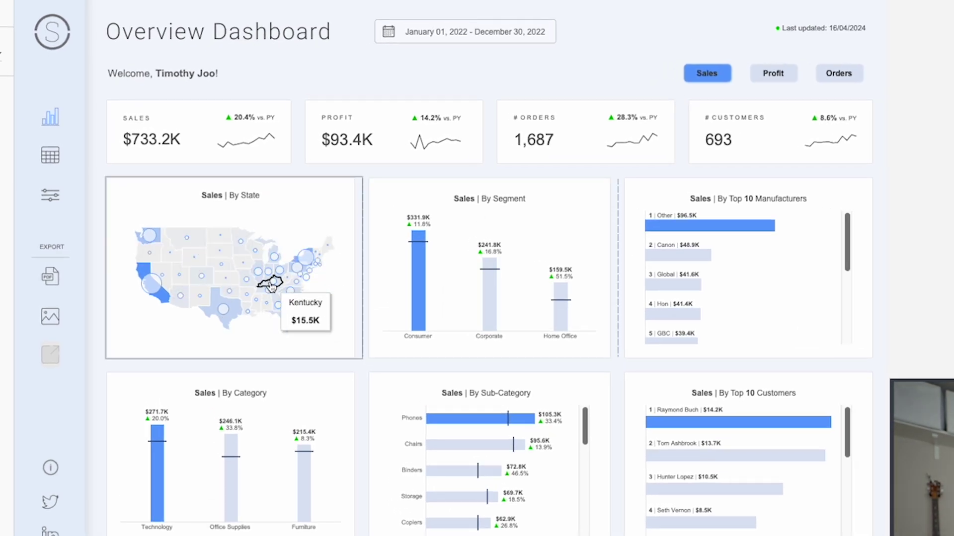
Switch the Superstore charts to Profit, then Orders, then back to Sales
{"action": "left_click", "coordinate": [761, 73]}
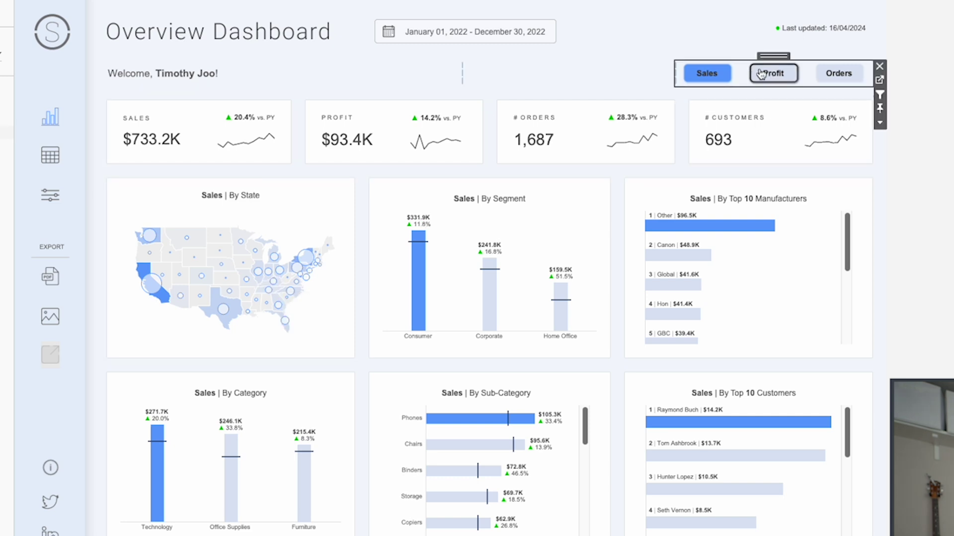
{"action": "left_click", "coordinate": [768, 74]}
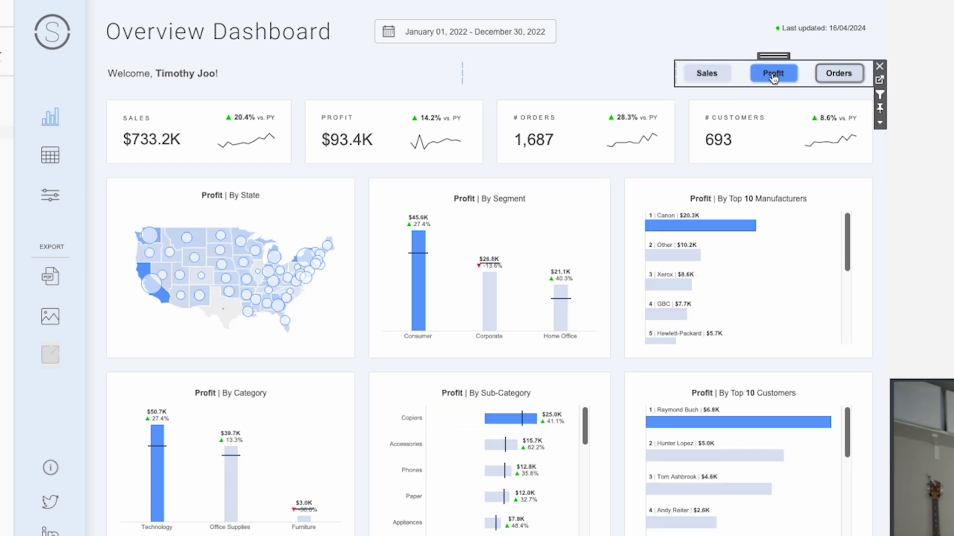
{"action": "left_click", "coordinate": [718, 77]}
{"action": "right_click", "coordinate": [718, 78]}
{"action": "key", "text": "Escape"}
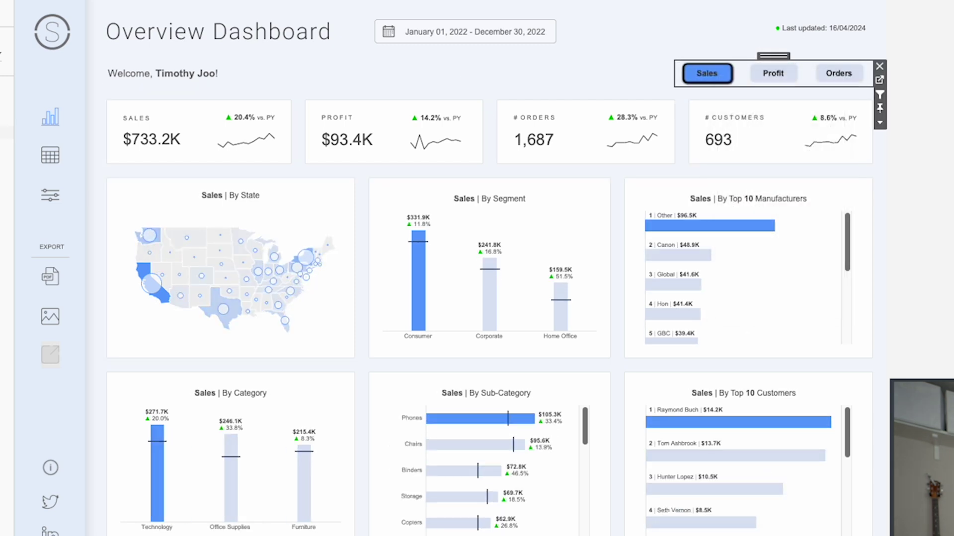
{"action": "key", "text": "Escape"}
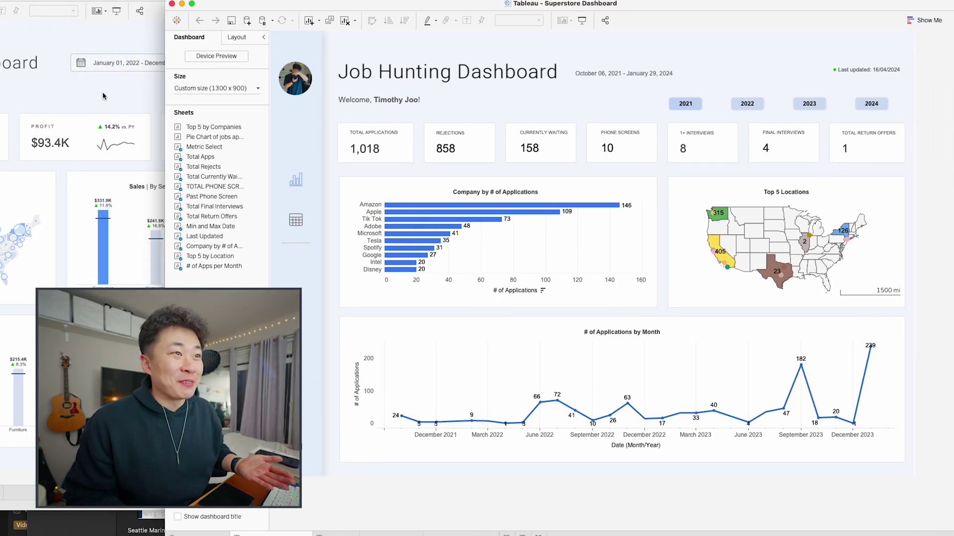
{"action": "left_click", "coordinate": [103, 96]}
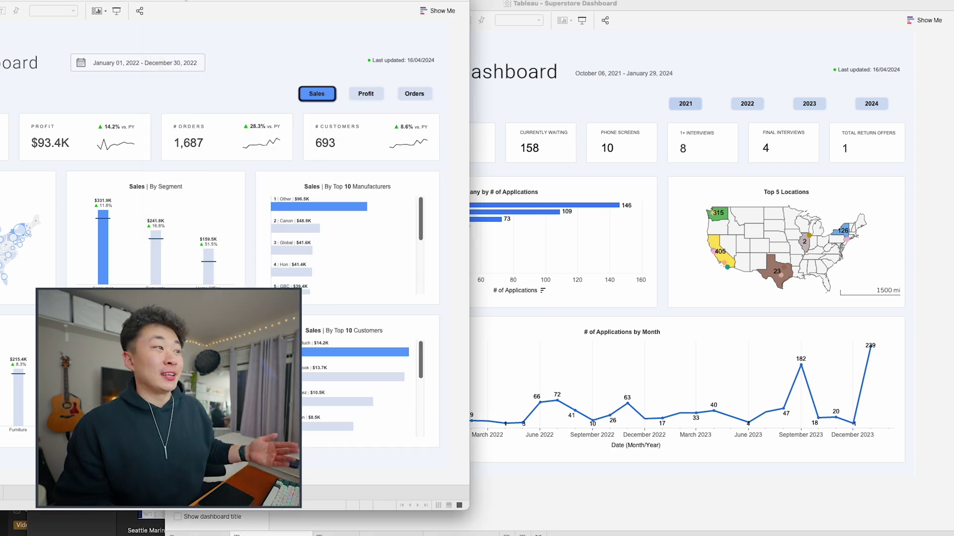
{"action": "left_click", "coordinate": [664, 486]}
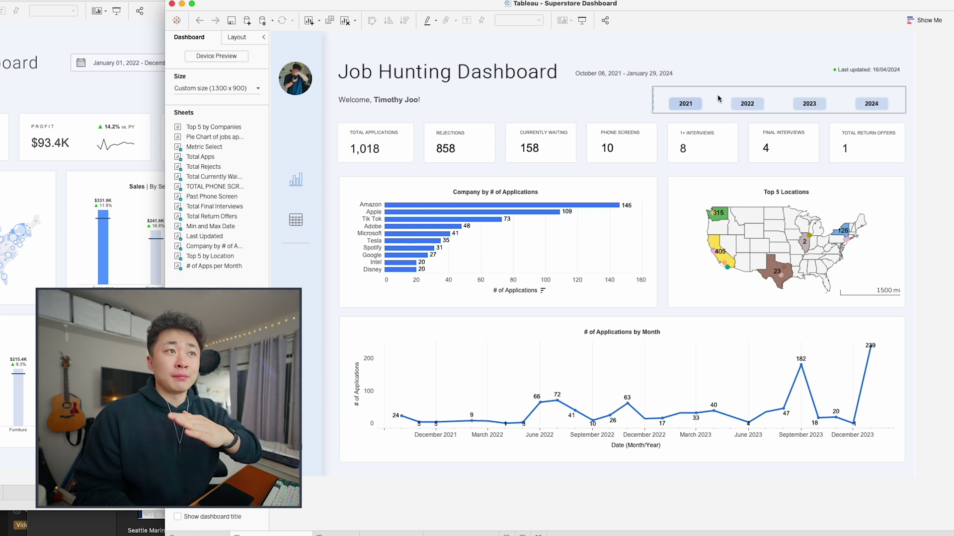
{"action": "left_click", "coordinate": [212, 533]}
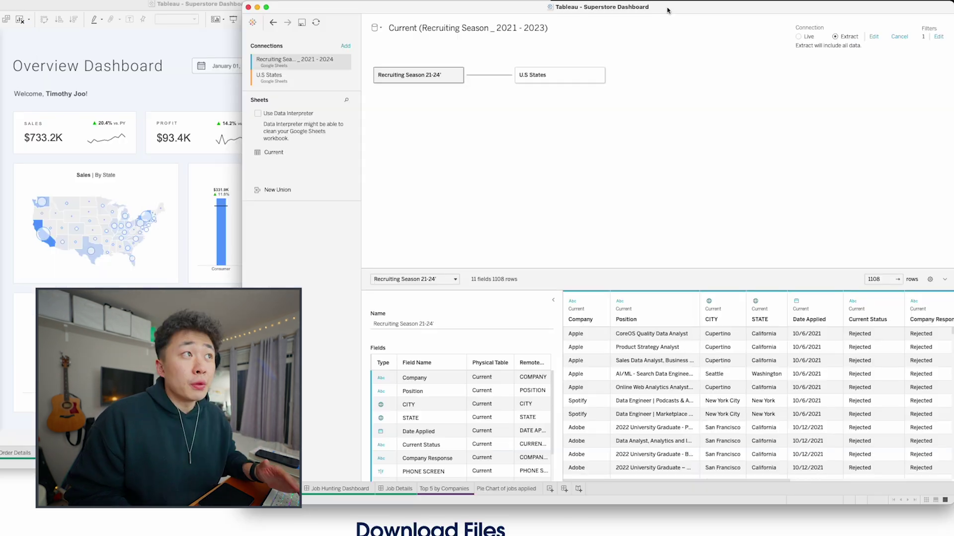
Preview the U.S States table, then the Recruiting Season 21-24' table on the Data Source tab
{"action": "left_click_drag", "start_coordinate": [666, 9], "coordinate": [647, 66]}
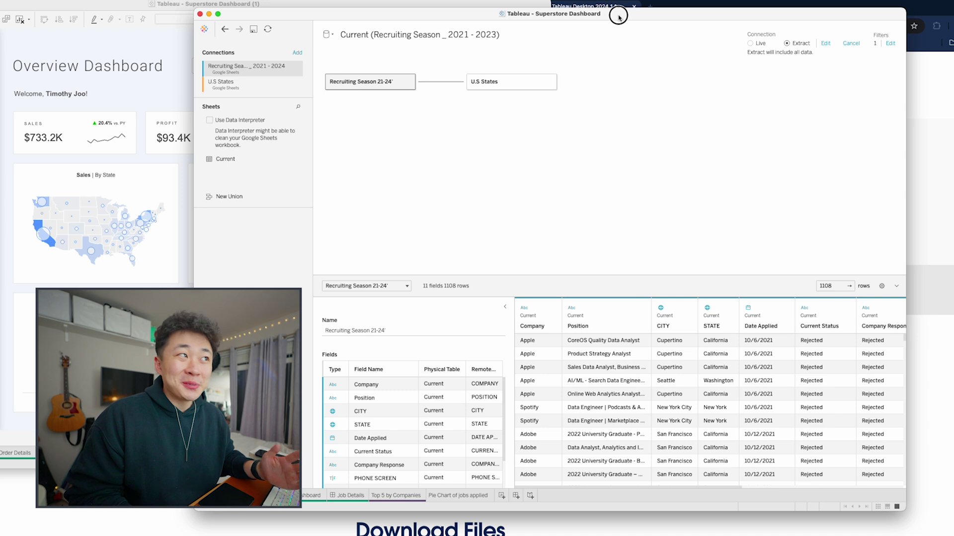
{"action": "left_click_drag", "start_coordinate": [618, 16], "coordinate": [634, 5]}
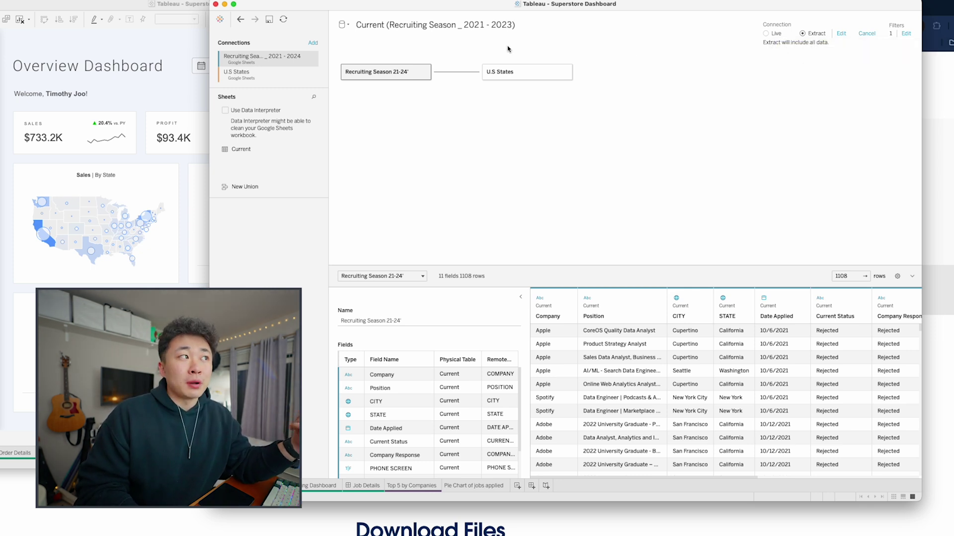
{"action": "left_click", "coordinate": [522, 73]}
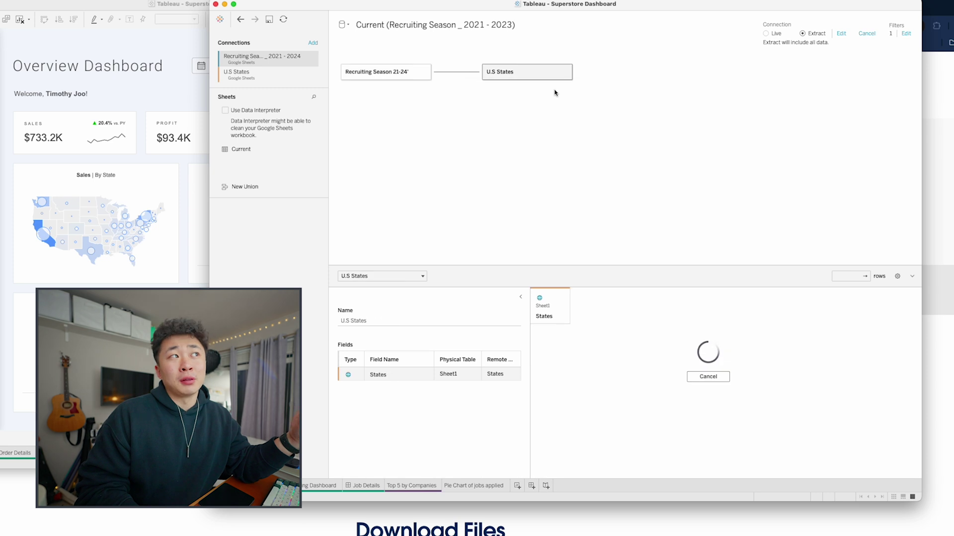
{"action": "left_click", "coordinate": [390, 76]}
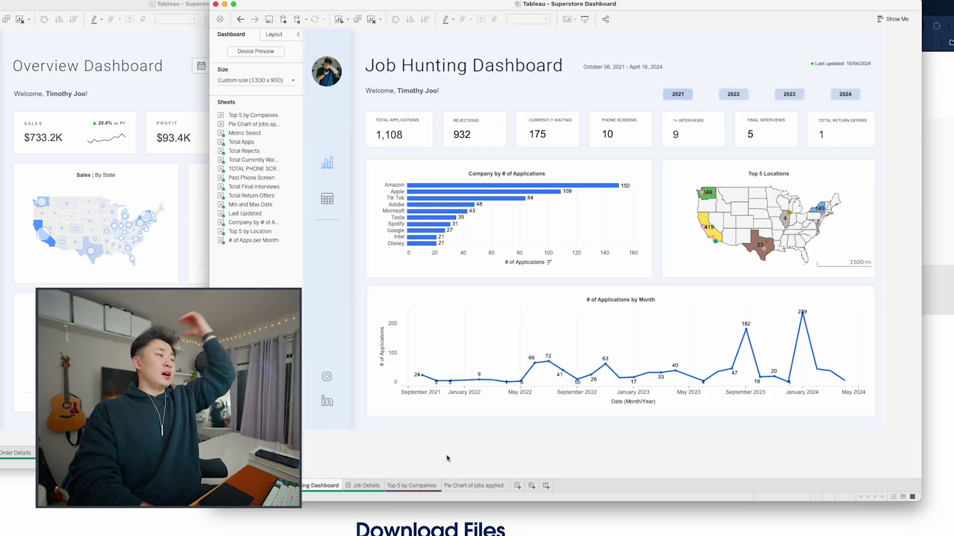
Move the window and bring the refreshed Job Hunting Dashboard in front of Superstore
{"action": "left_click_drag", "start_coordinate": [404, 9], "coordinate": [398, 35]}
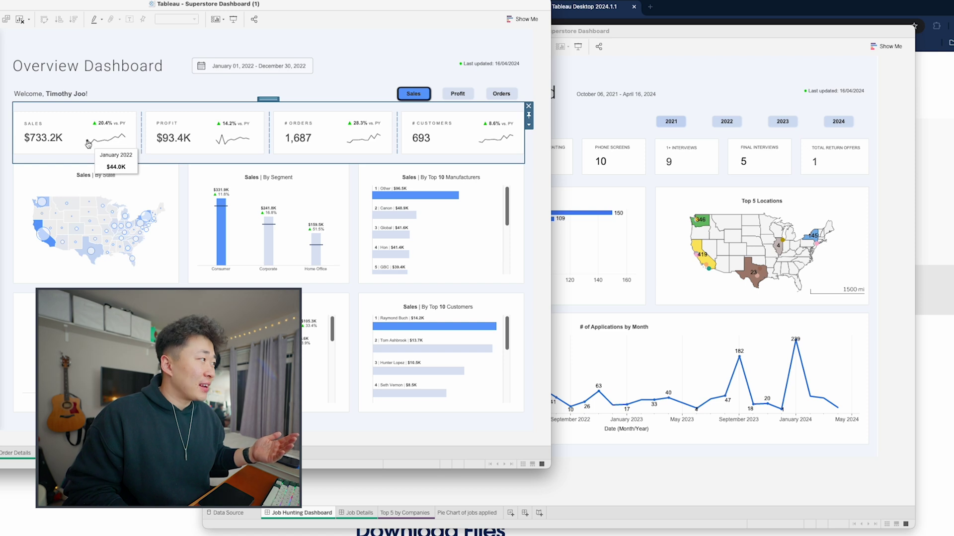
{"action": "left_click", "coordinate": [625, 182]}
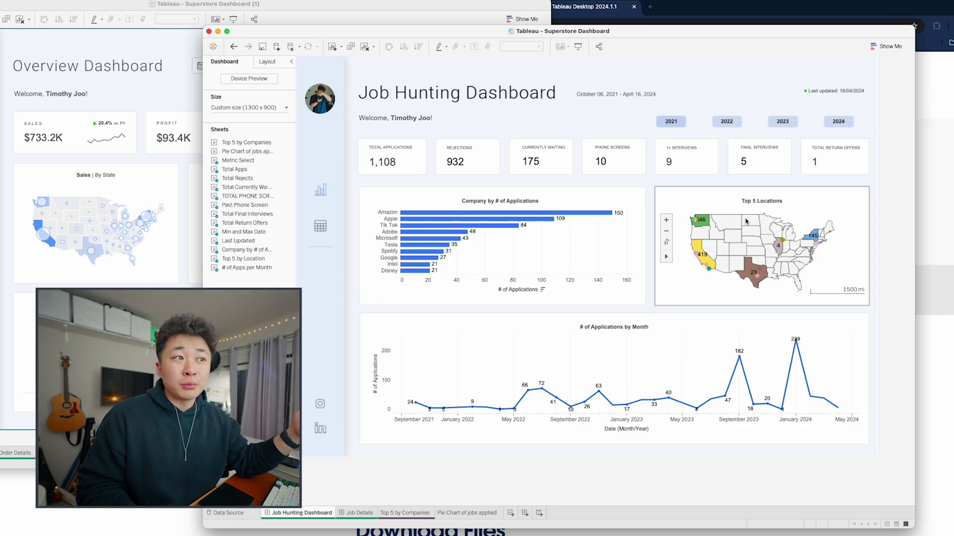
Read the map and monthly line tooltips, then bring the Job Hunting Dashboard window forward
{"action": "mouse_move", "coordinate": [708, 223]}
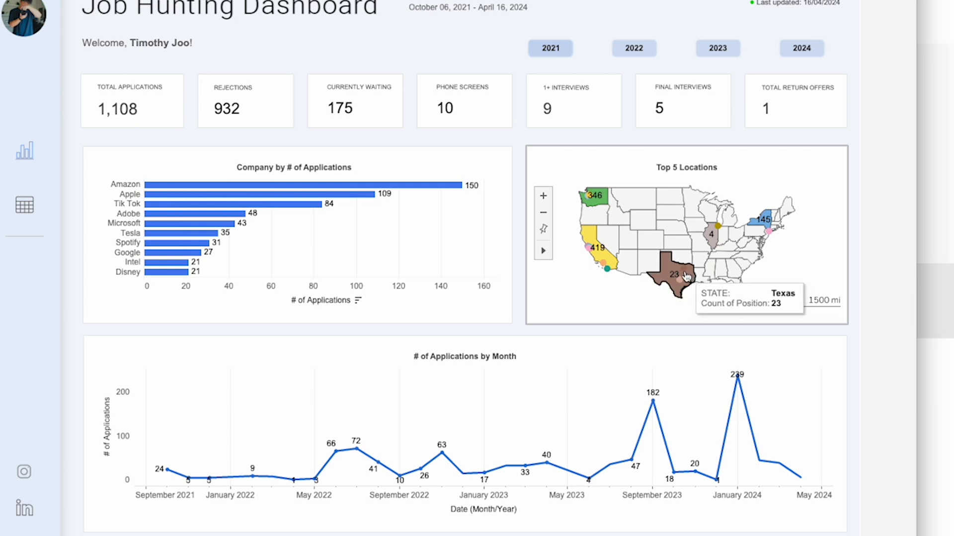
{"action": "mouse_move", "coordinate": [760, 273]}
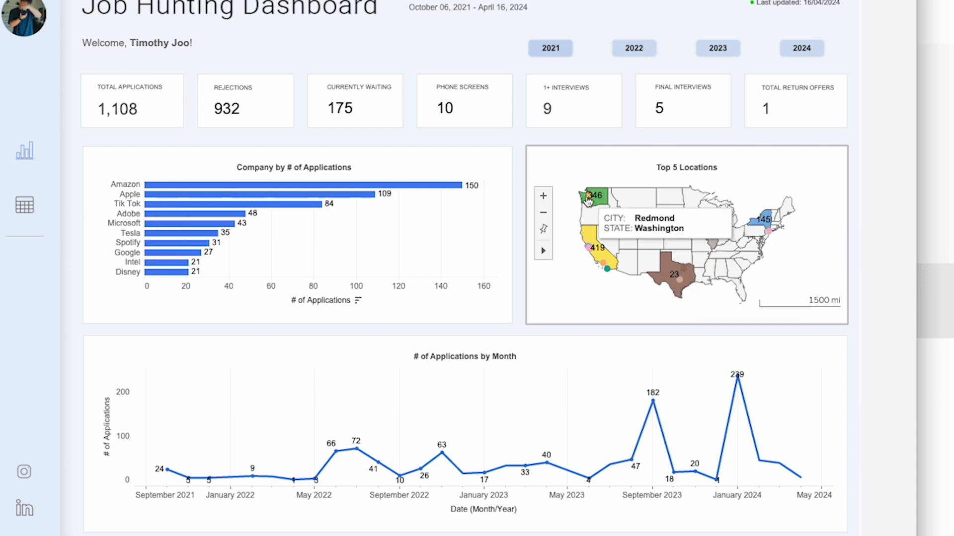
{"action": "mouse_move", "coordinate": [585, 201]}
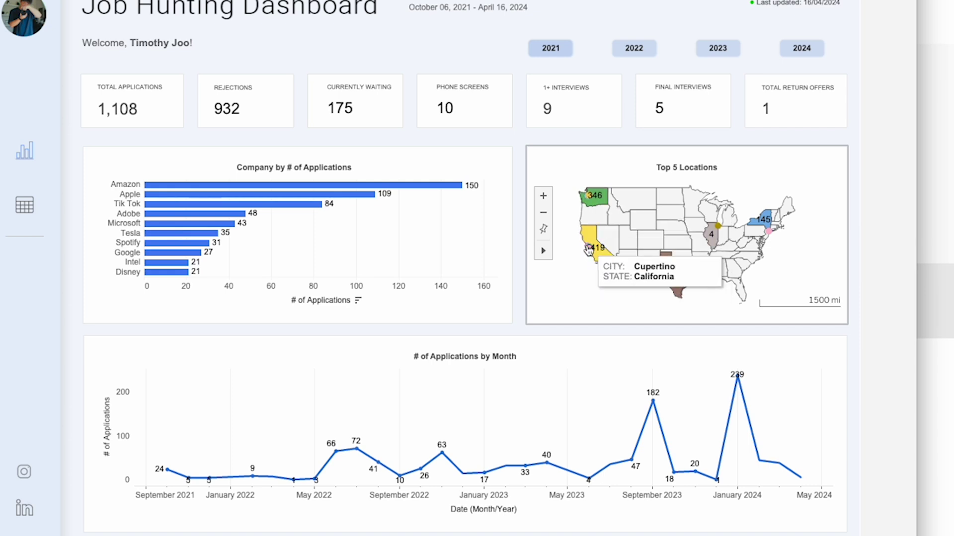
{"action": "mouse_move", "coordinate": [603, 265]}
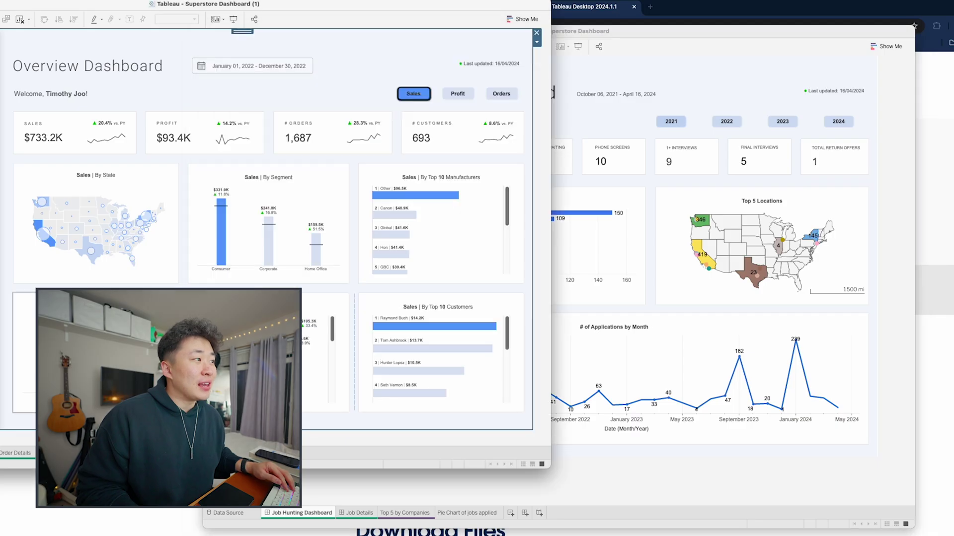
{"action": "left_click", "coordinate": [586, 213]}
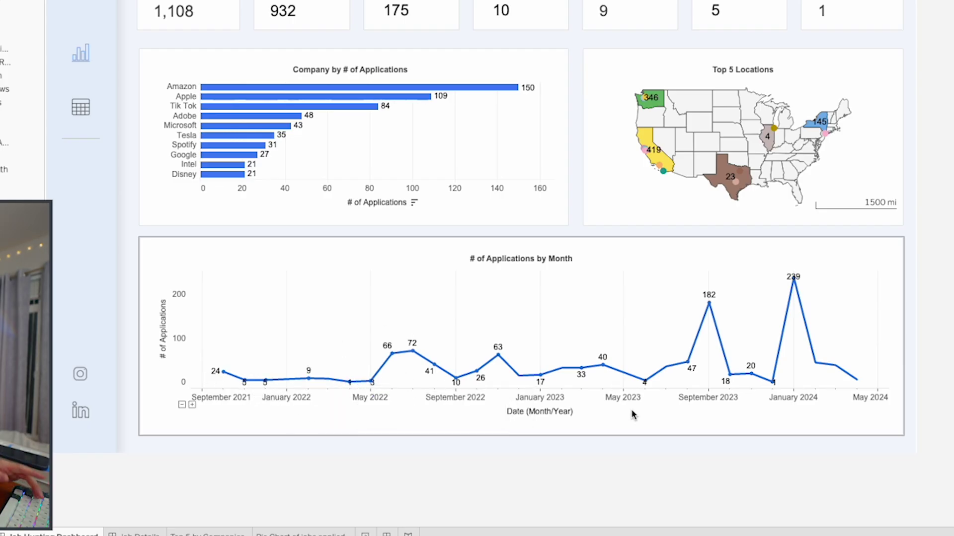
Filter the Job Hunting Dashboard to 2023 only
{"action": "mouse_move", "coordinate": [595, 376]}
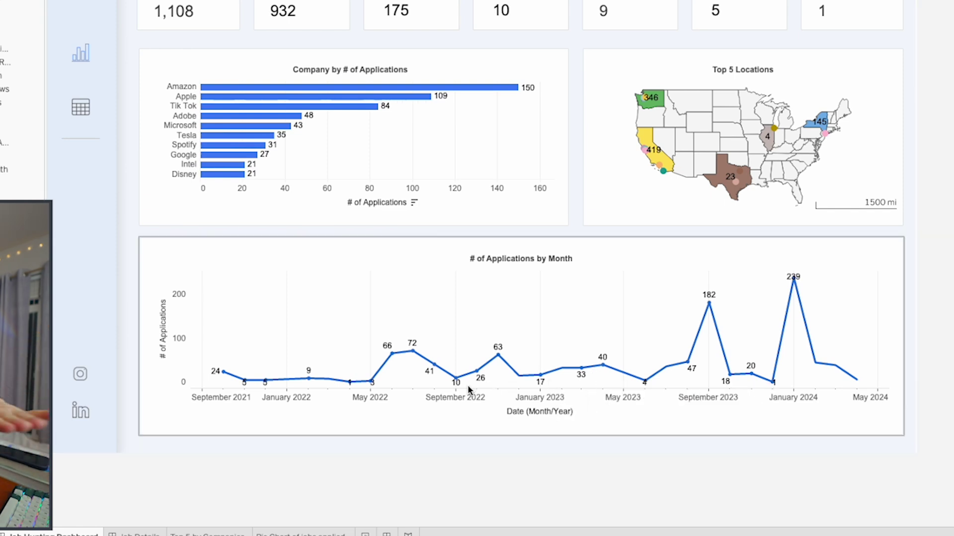
{"action": "mouse_move", "coordinate": [250, 385]}
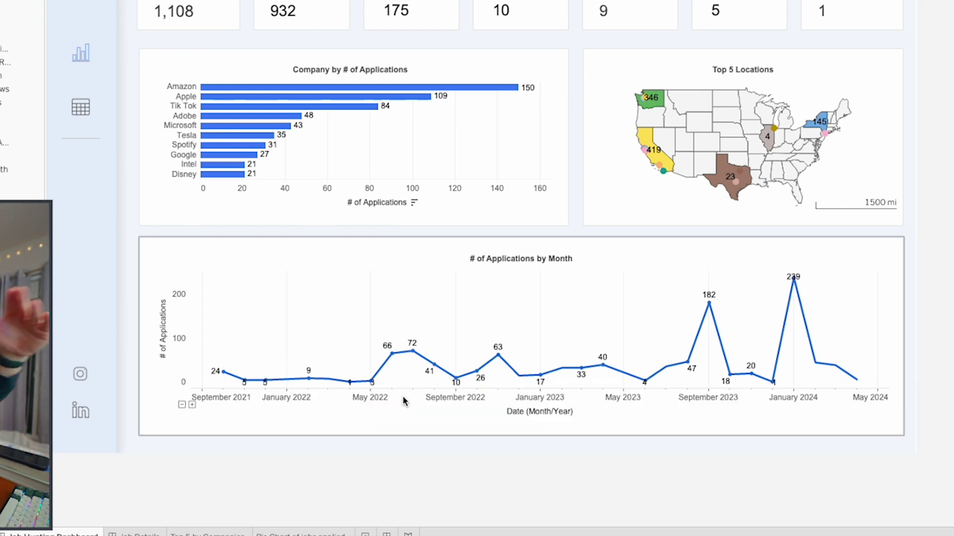
{"action": "mouse_move", "coordinate": [702, 327]}
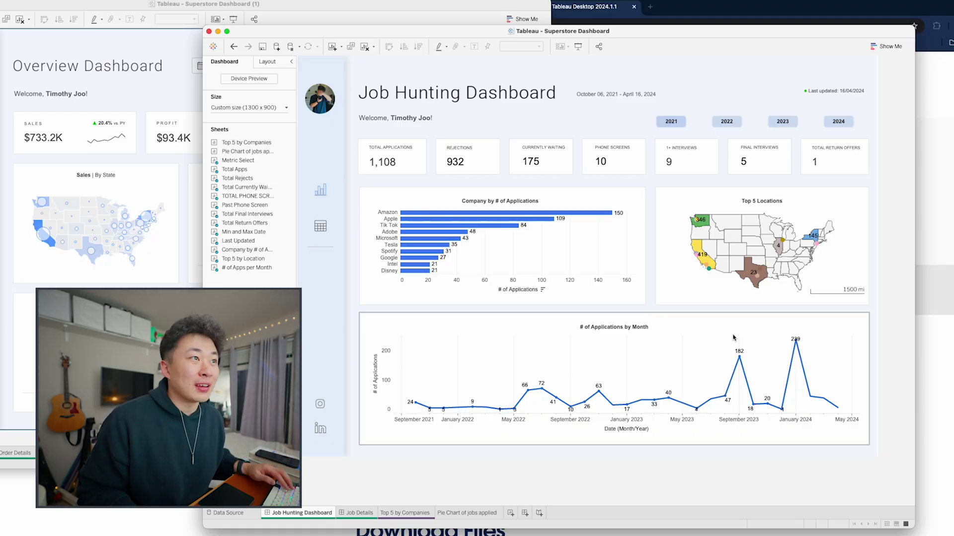
{"action": "left_click", "coordinate": [782, 121]}
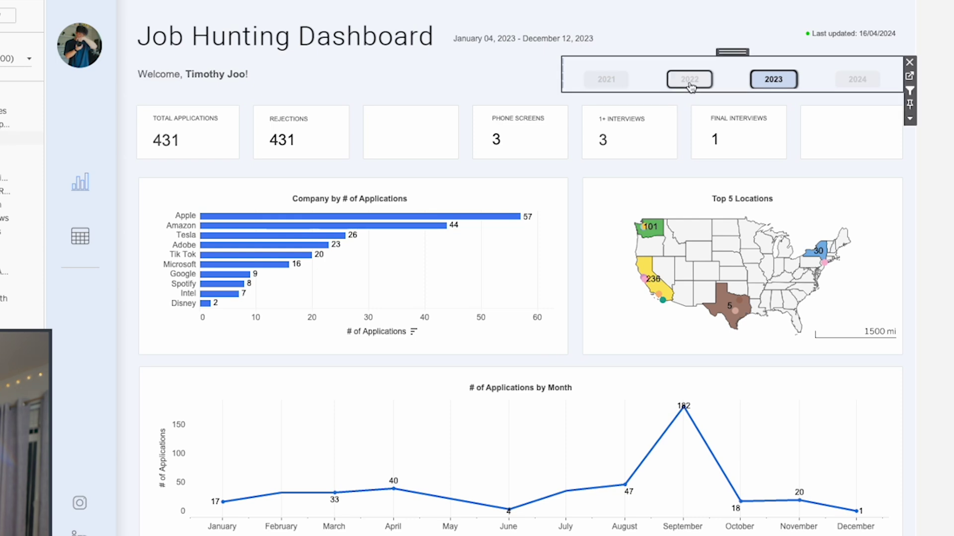
Filter the dashboard to 2022, 2021, 2023 and 2024 in turn, then open Job Details
{"action": "left_click", "coordinate": [689, 84]}
{"action": "left_click", "coordinate": [602, 79]}
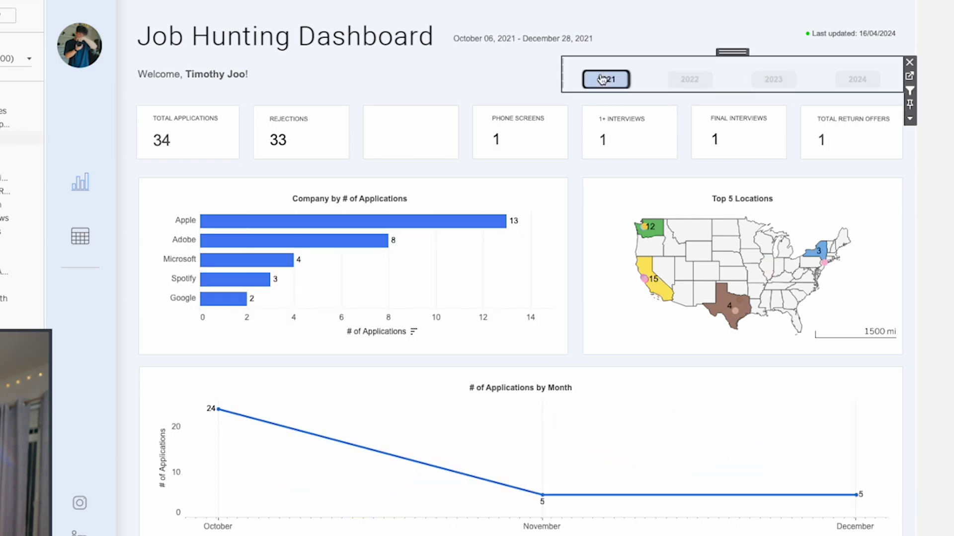
{"action": "left_click", "coordinate": [684, 83]}
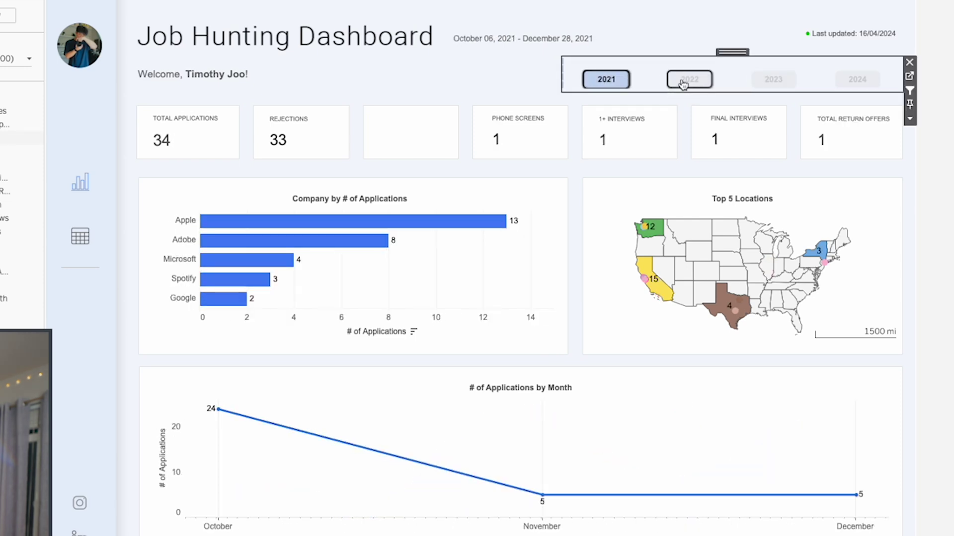
{"action": "left_click", "coordinate": [609, 79]}
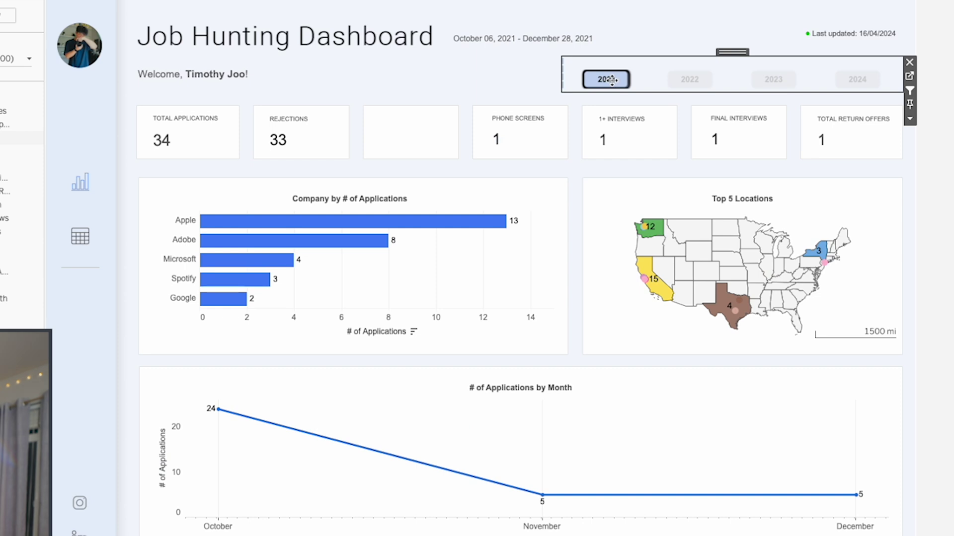
{"action": "left_click", "coordinate": [765, 83]}
{"action": "left_click", "coordinate": [853, 78]}
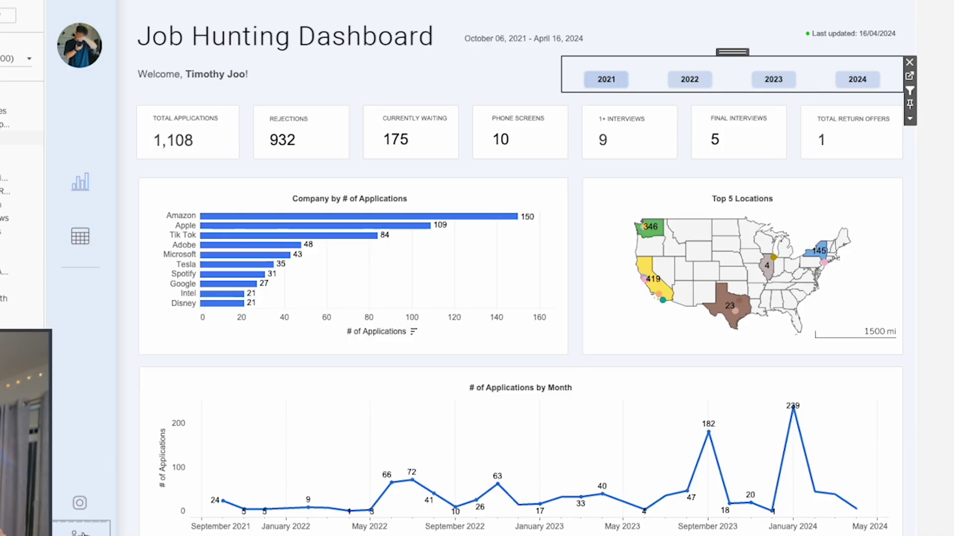
{"action": "left_click", "coordinate": [82, 242]}
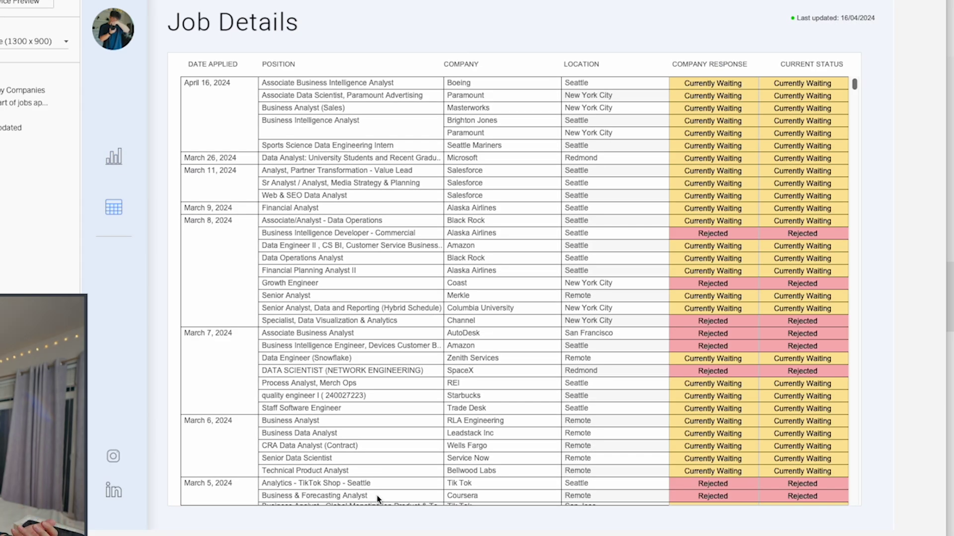
Scroll through the rows of the Job Details applications table
{"action": "left_click", "coordinate": [329, 260]}
{"action": "scroll", "coordinate": [329, 260], "scroll_direction": "down", "scroll_amount": 10}
{"action": "scroll", "coordinate": [328, 261], "scroll_direction": "up", "scroll_amount": 10}
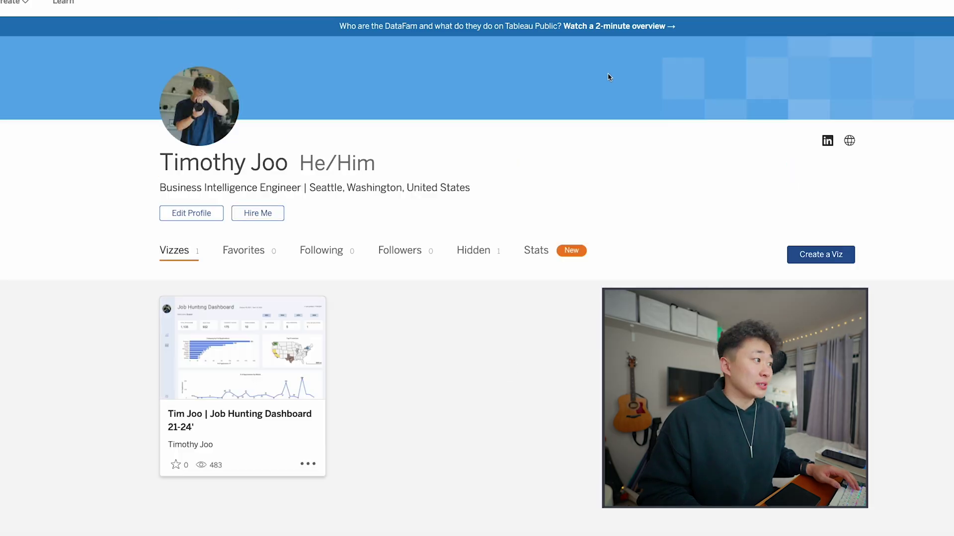
Open the published Job Hunting Dashboard viz on Tableau Public and copy its embed code
{"action": "scroll", "coordinate": [369, 394], "scroll_direction": "down", "scroll_amount": 1}
{"action": "scroll", "coordinate": [347, 388], "scroll_direction": "up", "scroll_amount": 1}
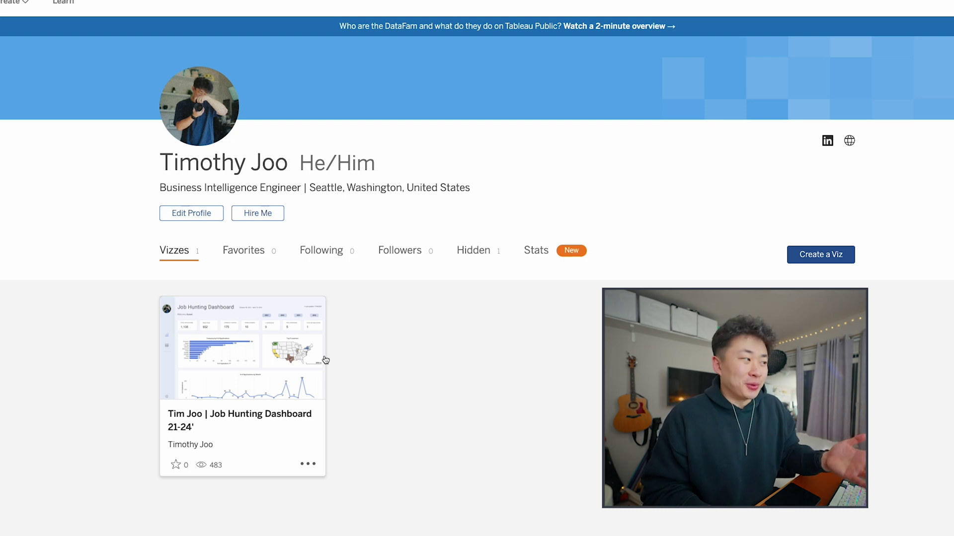
{"action": "left_click", "coordinate": [228, 371]}
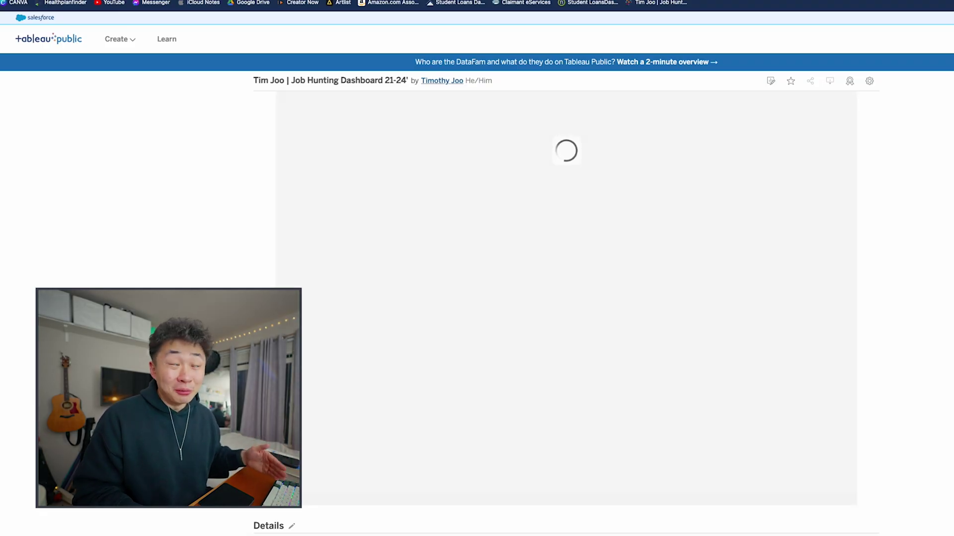
{"action": "left_click", "coordinate": [808, 84]}
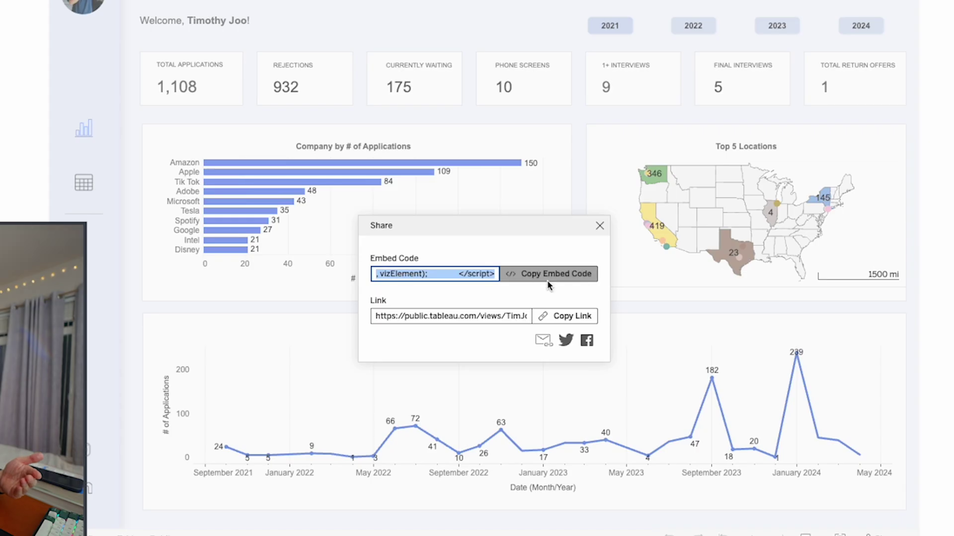
{"action": "left_click", "coordinate": [599, 227]}
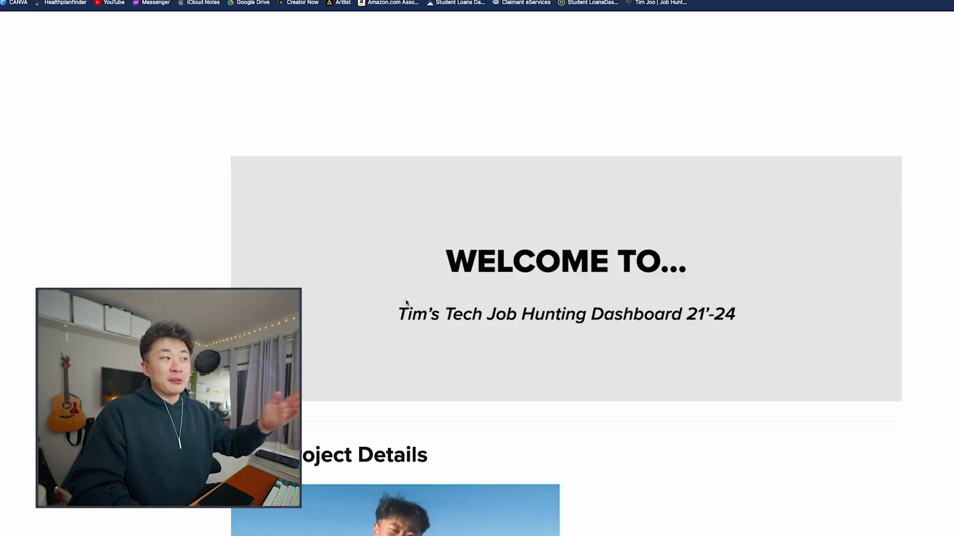
Scroll to section 3.0 until the embedded dashboard loads showing 1,108 applications and 932 rejections
{"action": "scroll", "coordinate": [397, 283], "scroll_direction": "down", "scroll_amount": 15}
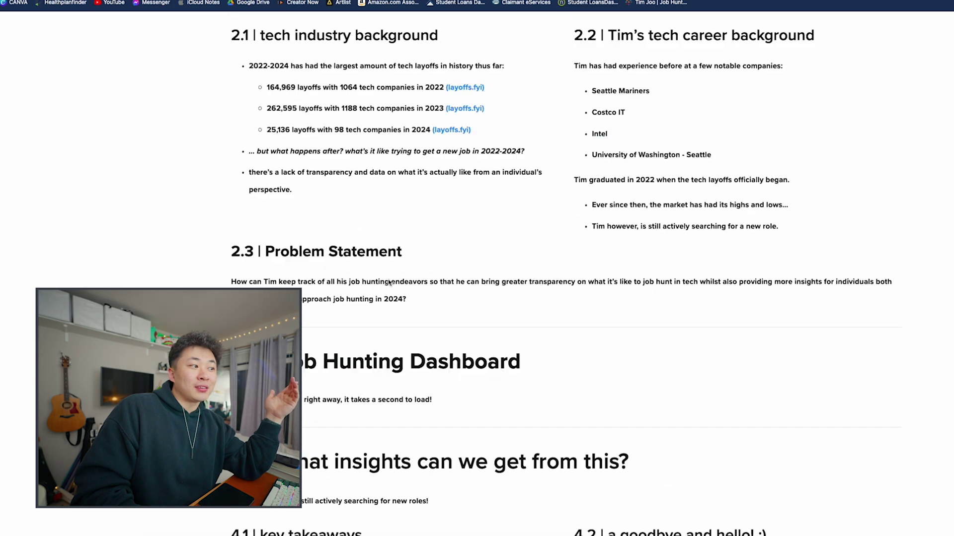
{"action": "scroll", "coordinate": [389, 282], "scroll_direction": "down", "scroll_amount": 5}
{"action": "scroll", "coordinate": [447, 248], "scroll_direction": "up", "scroll_amount": 2}
{"action": "triple_click", "coordinate": [463, 239]}
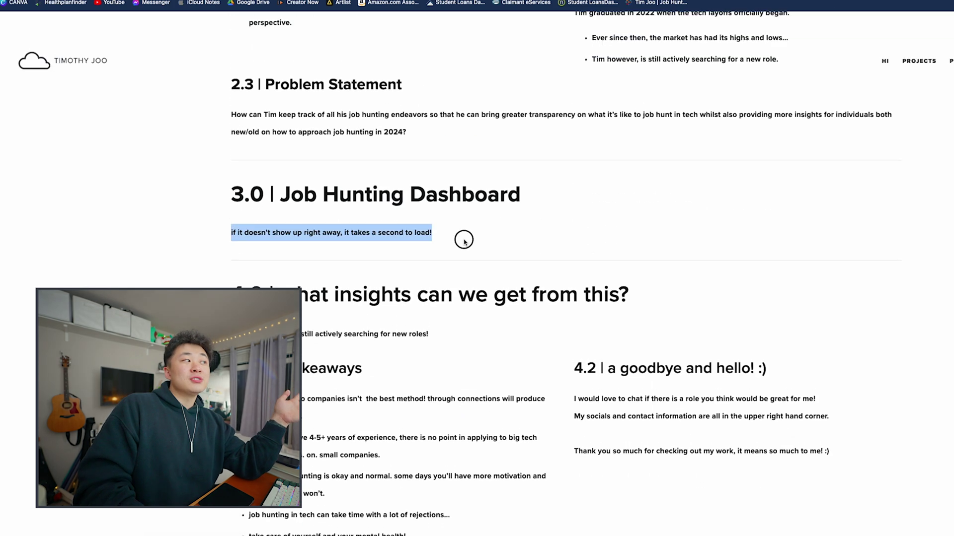
{"action": "left_click", "coordinate": [465, 243]}
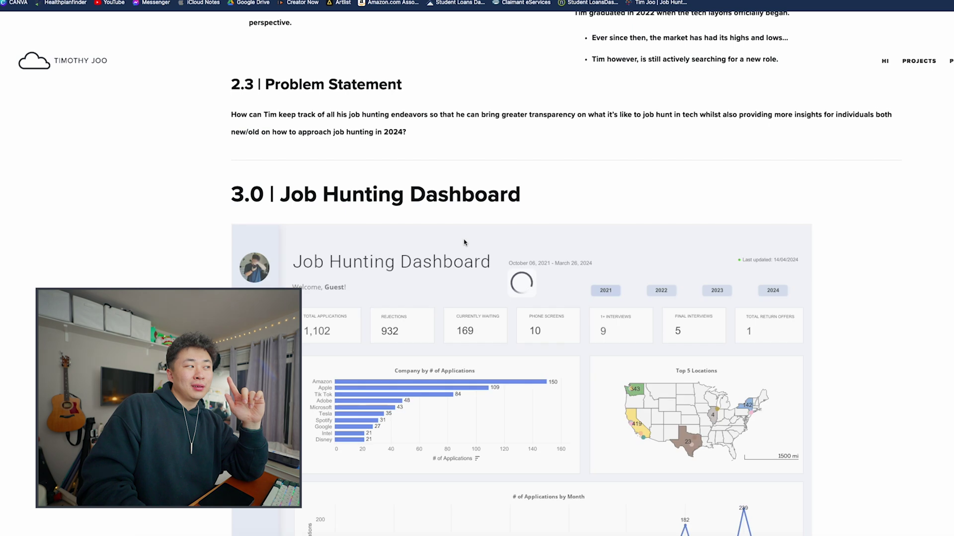
{"action": "scroll", "coordinate": [861, 252], "scroll_direction": "down", "scroll_amount": 3}
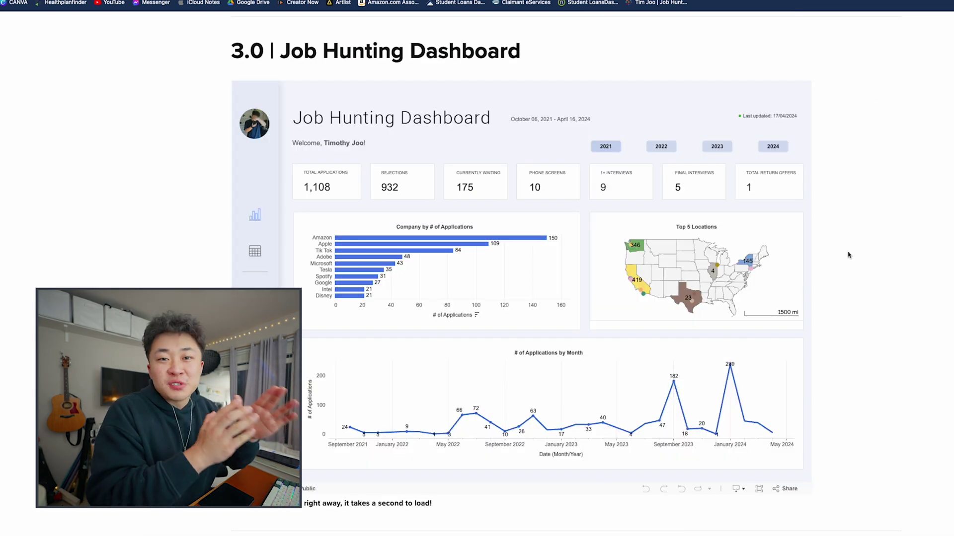